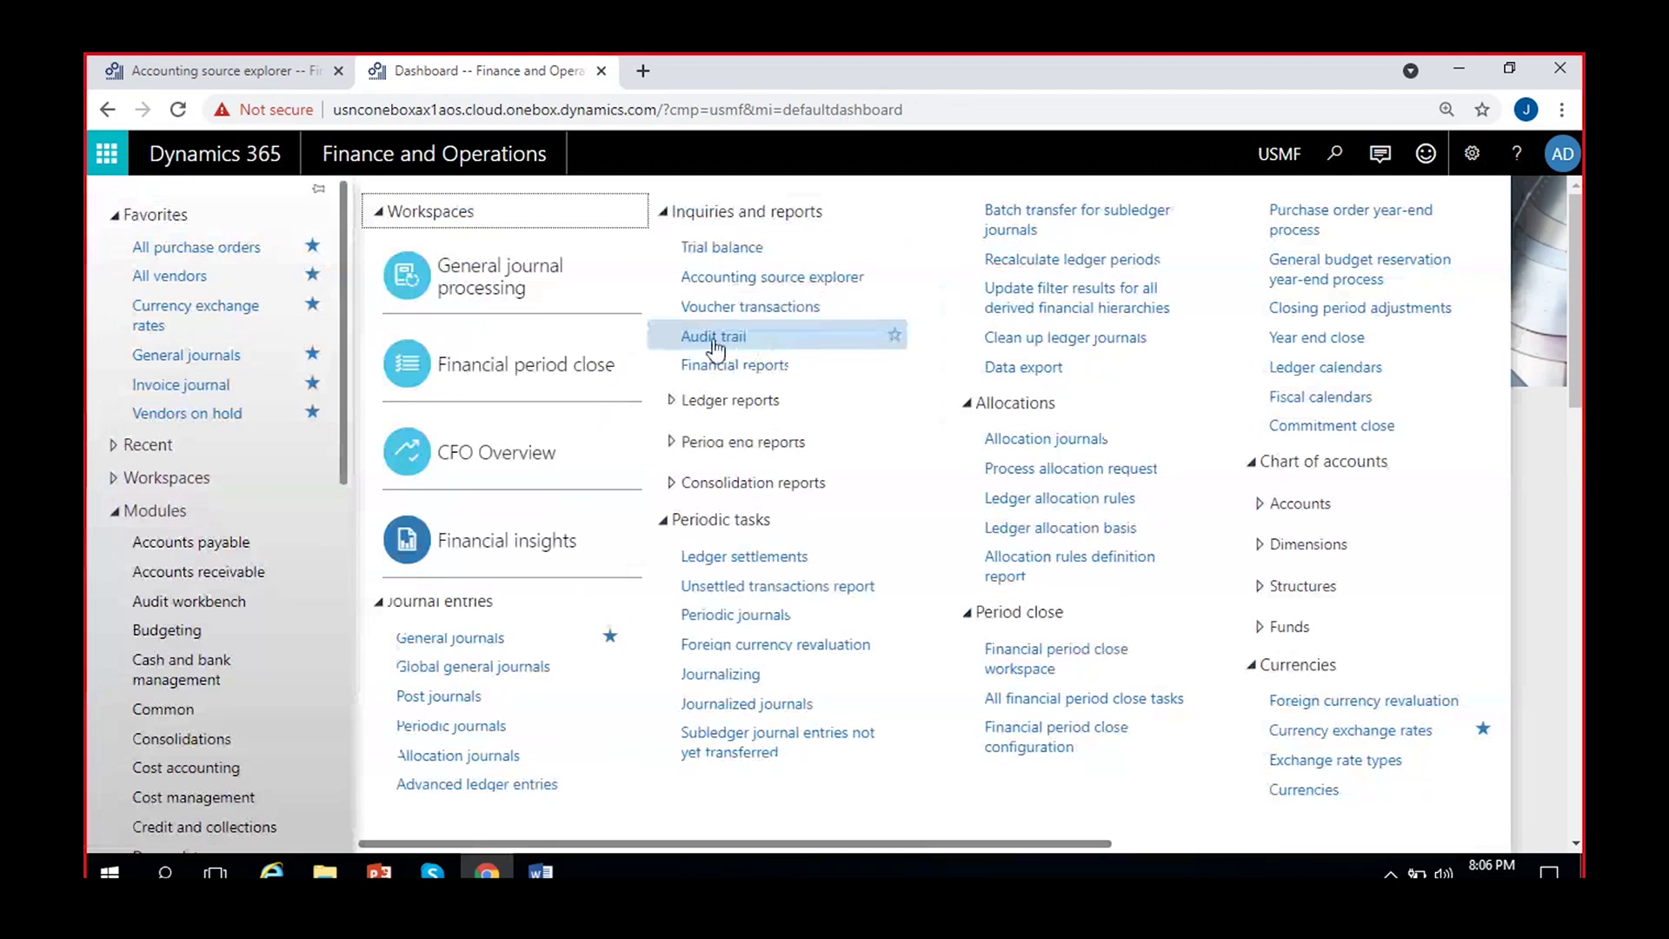
Open the Audit trail inquiry from General ledger > Inquiries and reports.
click(736, 346)
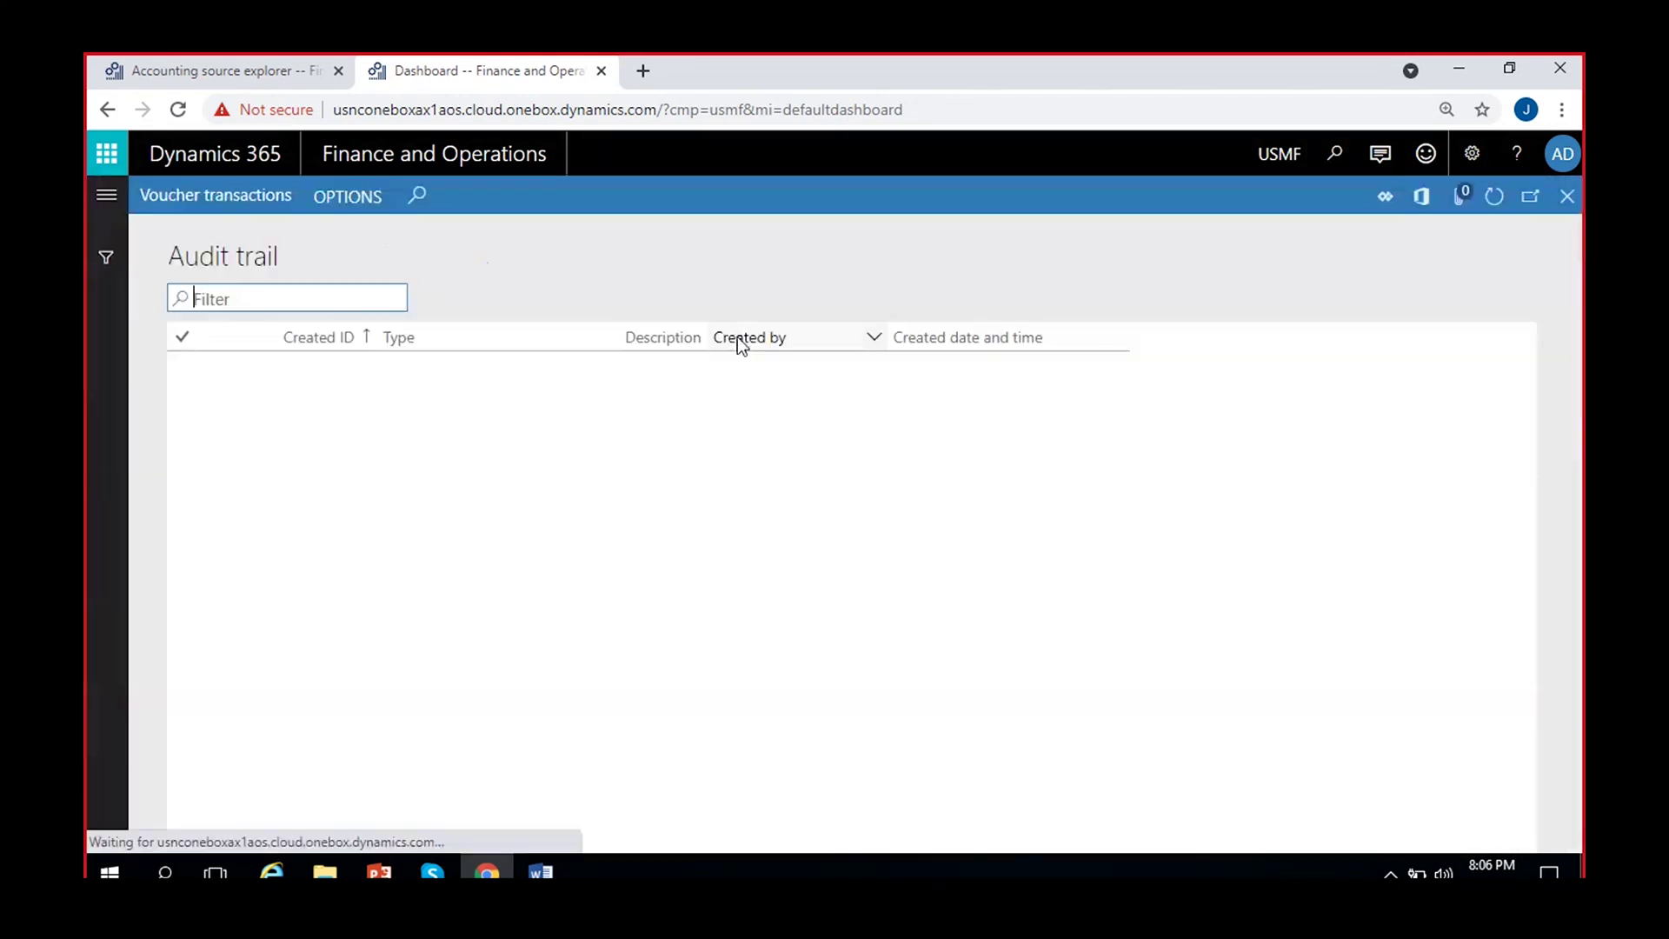
scroll(600, 574, up, 2)
scroll(601, 575, up, 5)
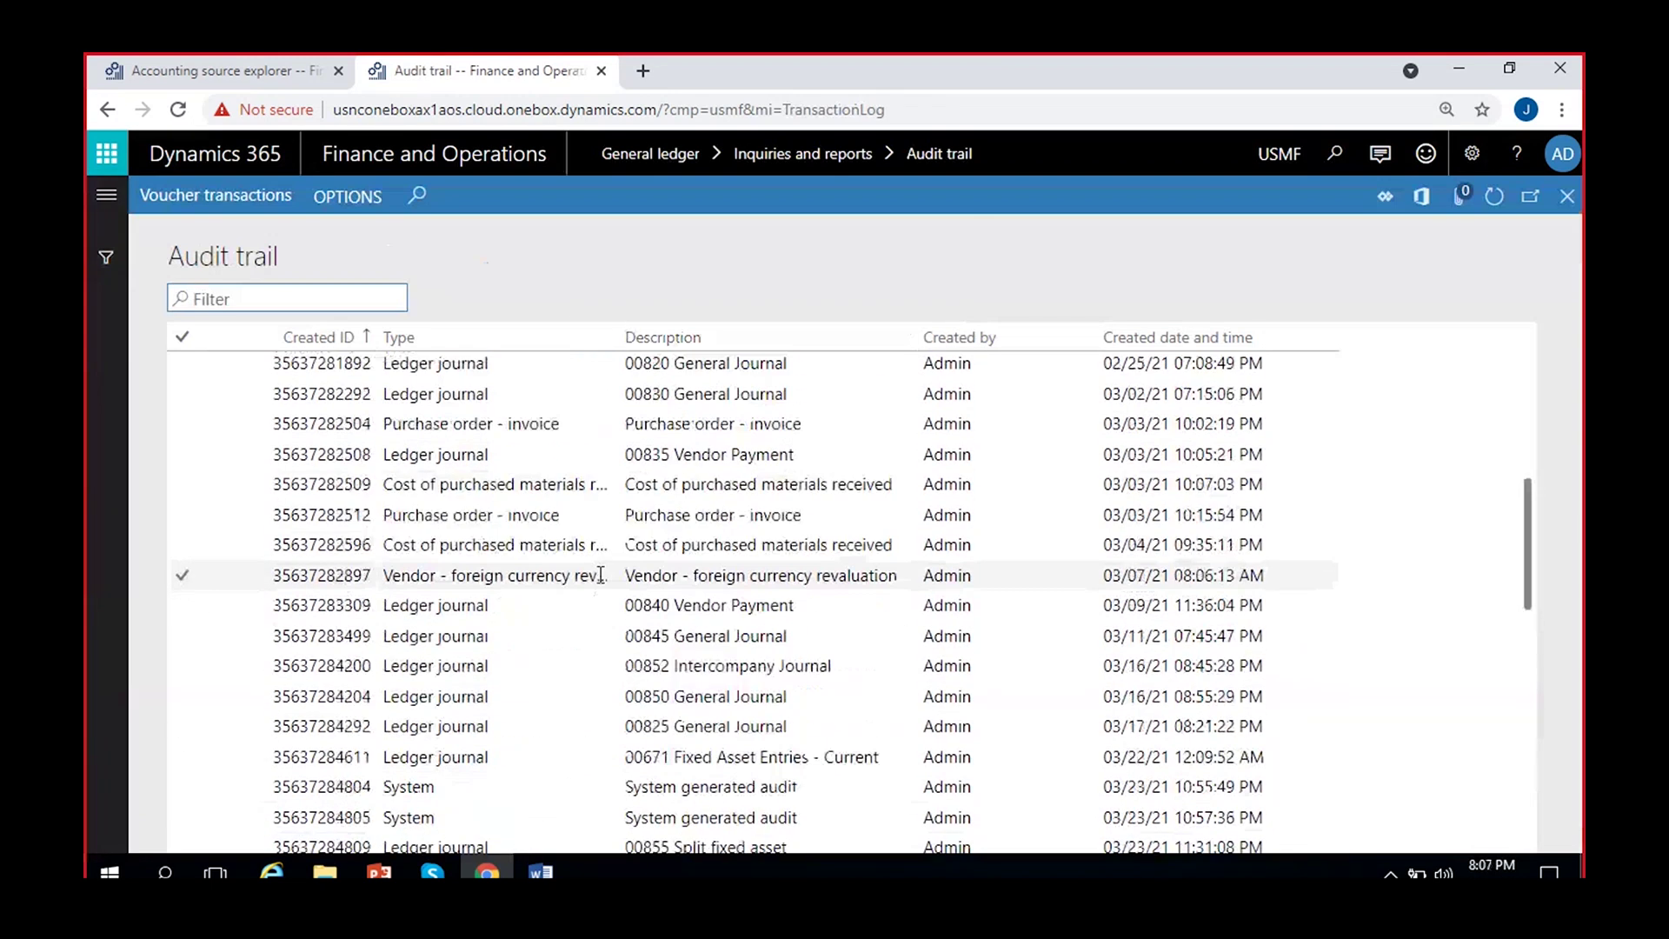
scroll(600, 575, up, 5)
scroll(600, 575, up, 5)
scroll(600, 575, up, 5)
scroll(600, 575, up, 3)
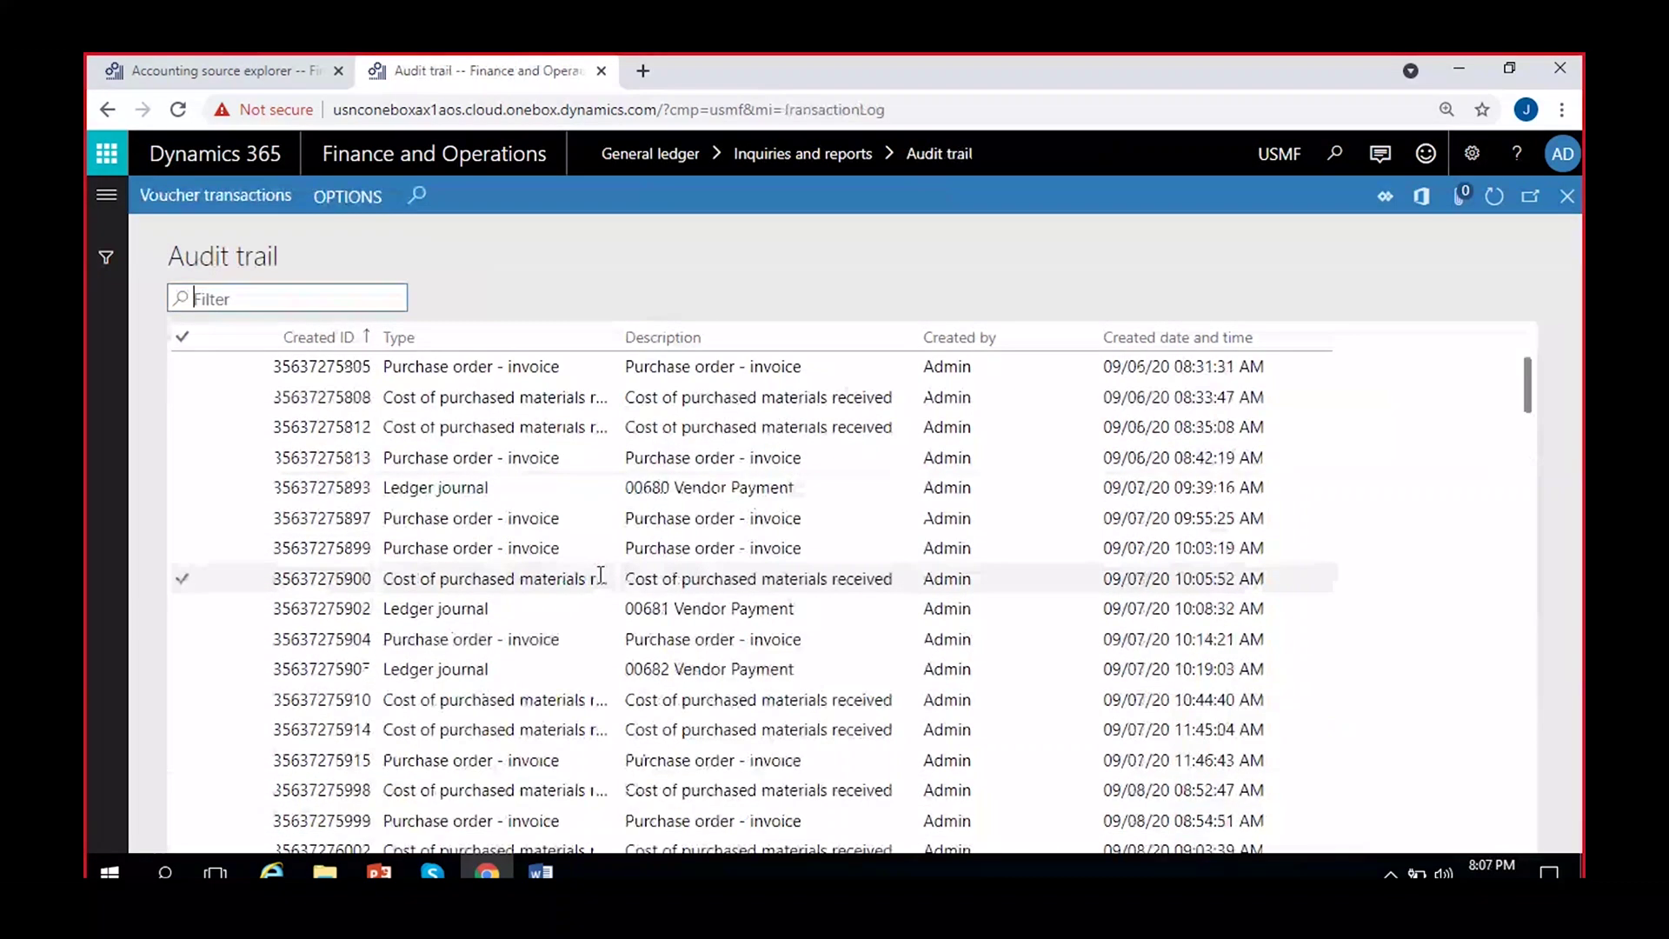
scroll(600, 574, up, 5)
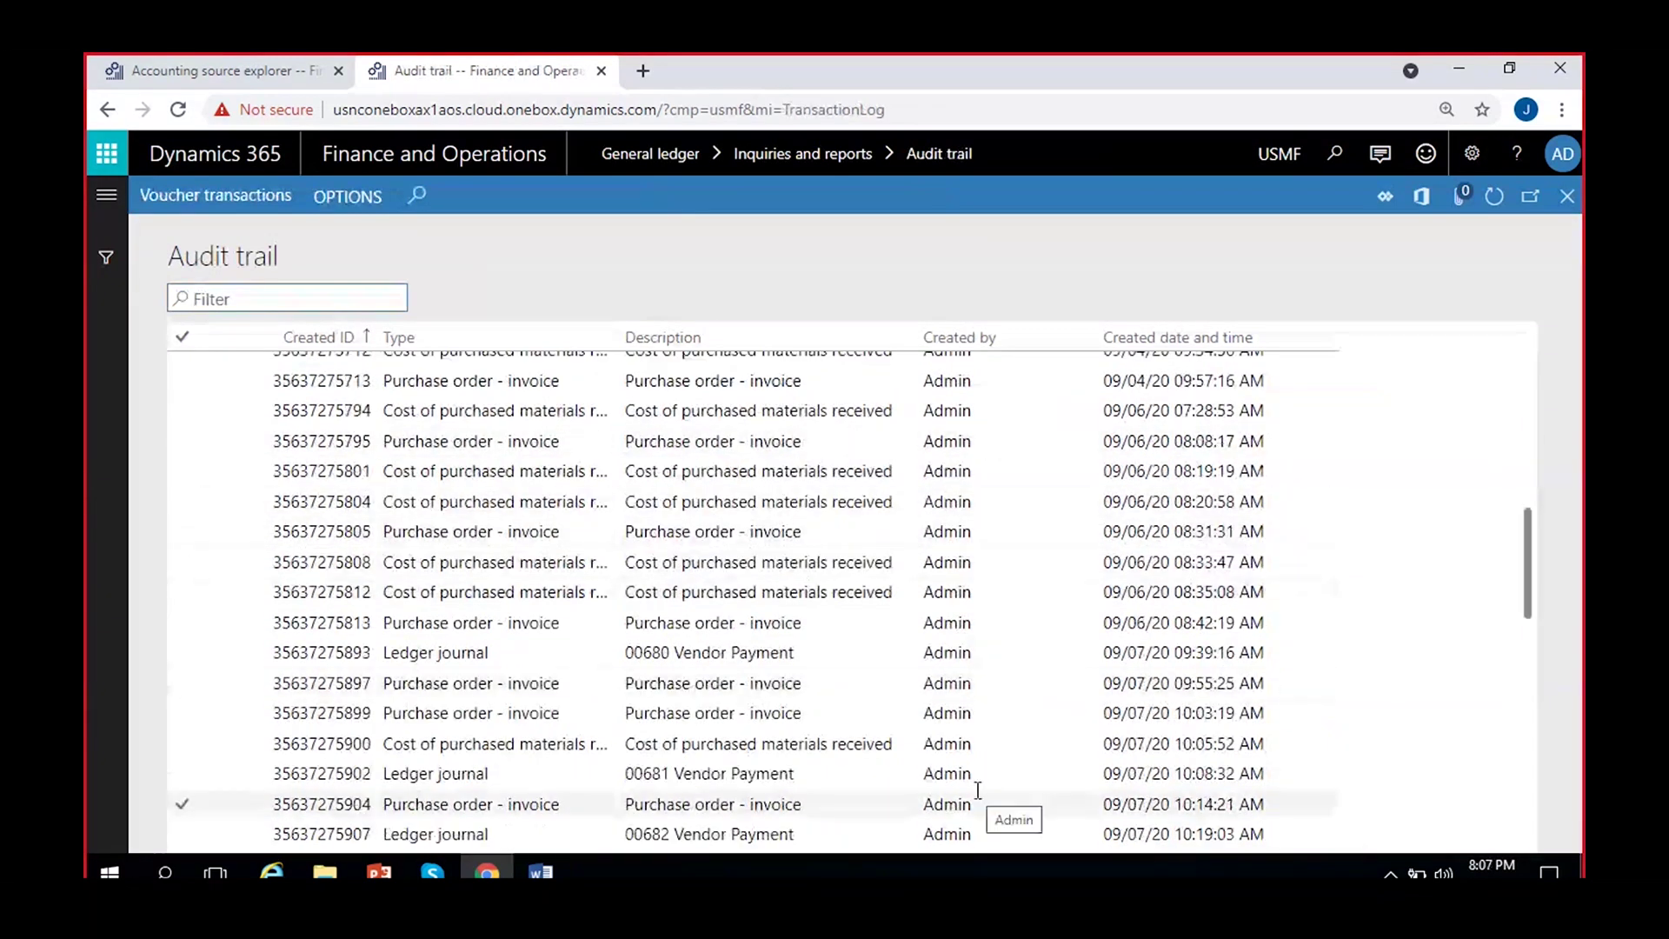
scroll(951, 586, down, 5)
scroll(950, 585, down, 3)
scroll(960, 574, down, 2)
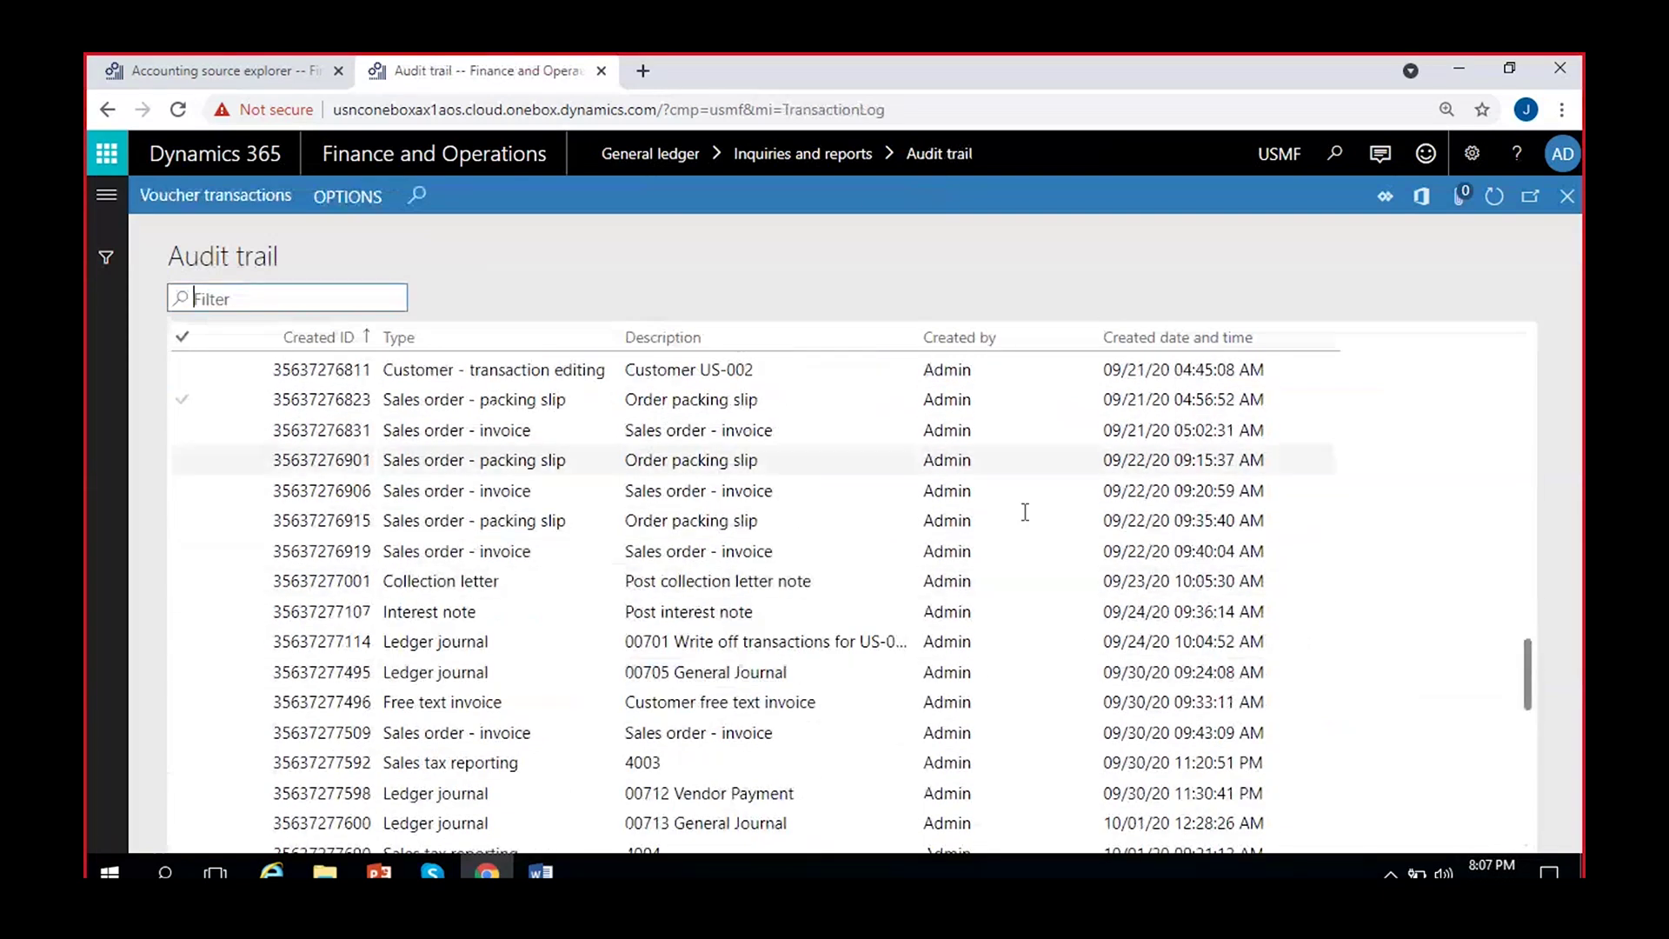
scroll(989, 413, down, 3)
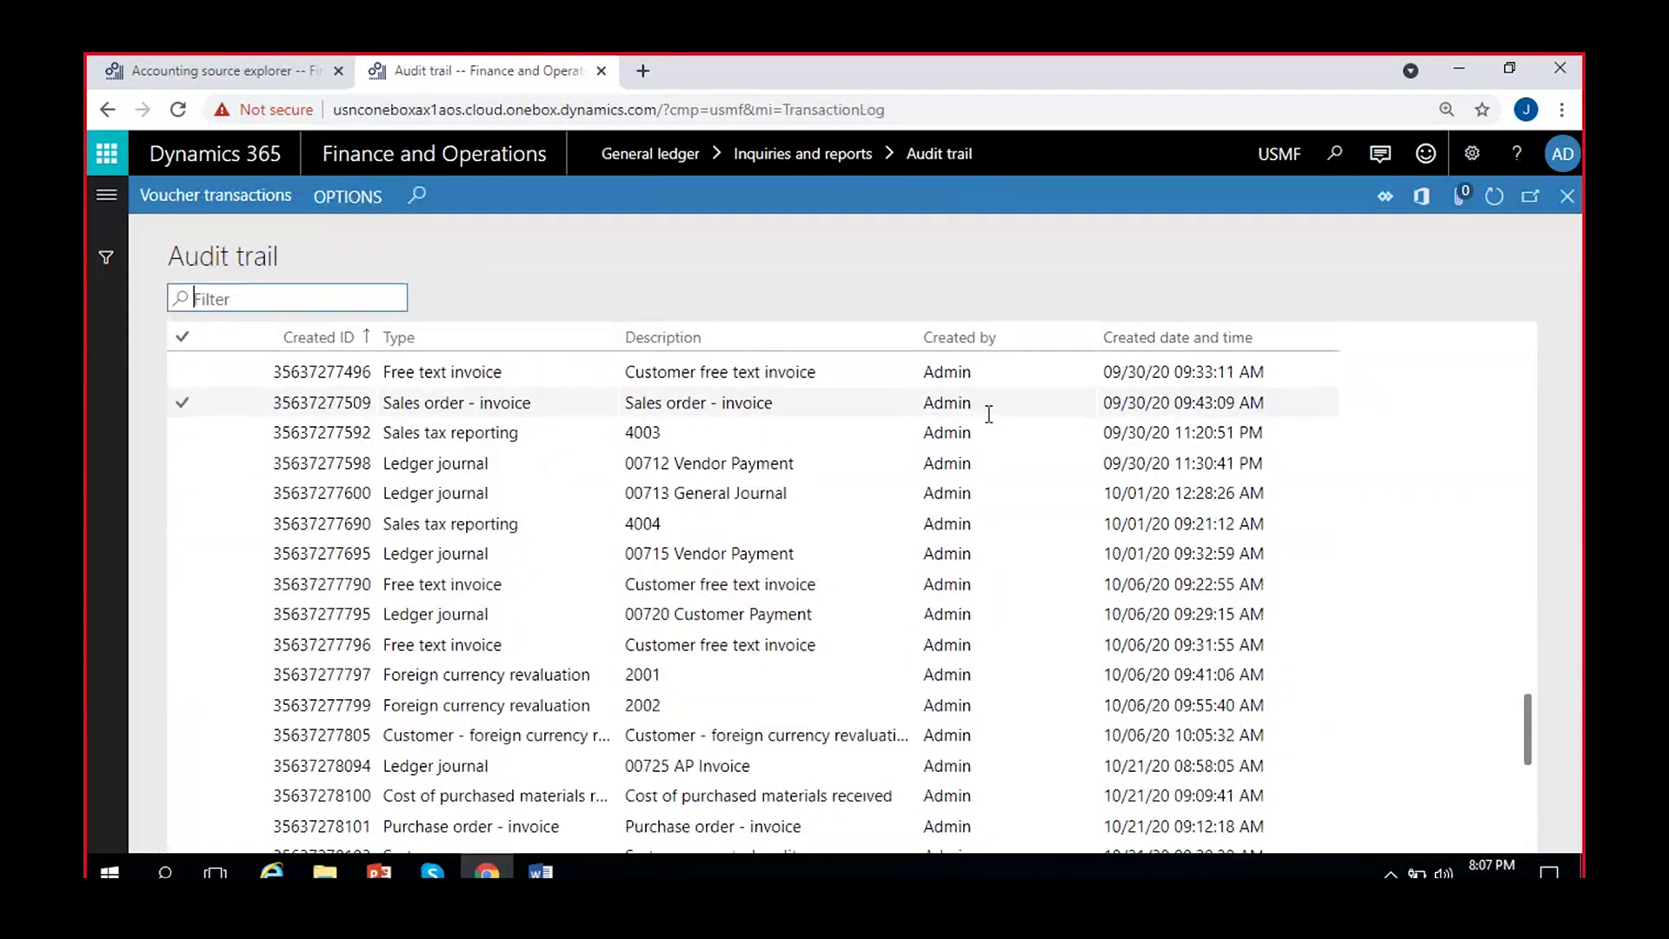
click(988, 413)
scroll(976, 476, down, 3)
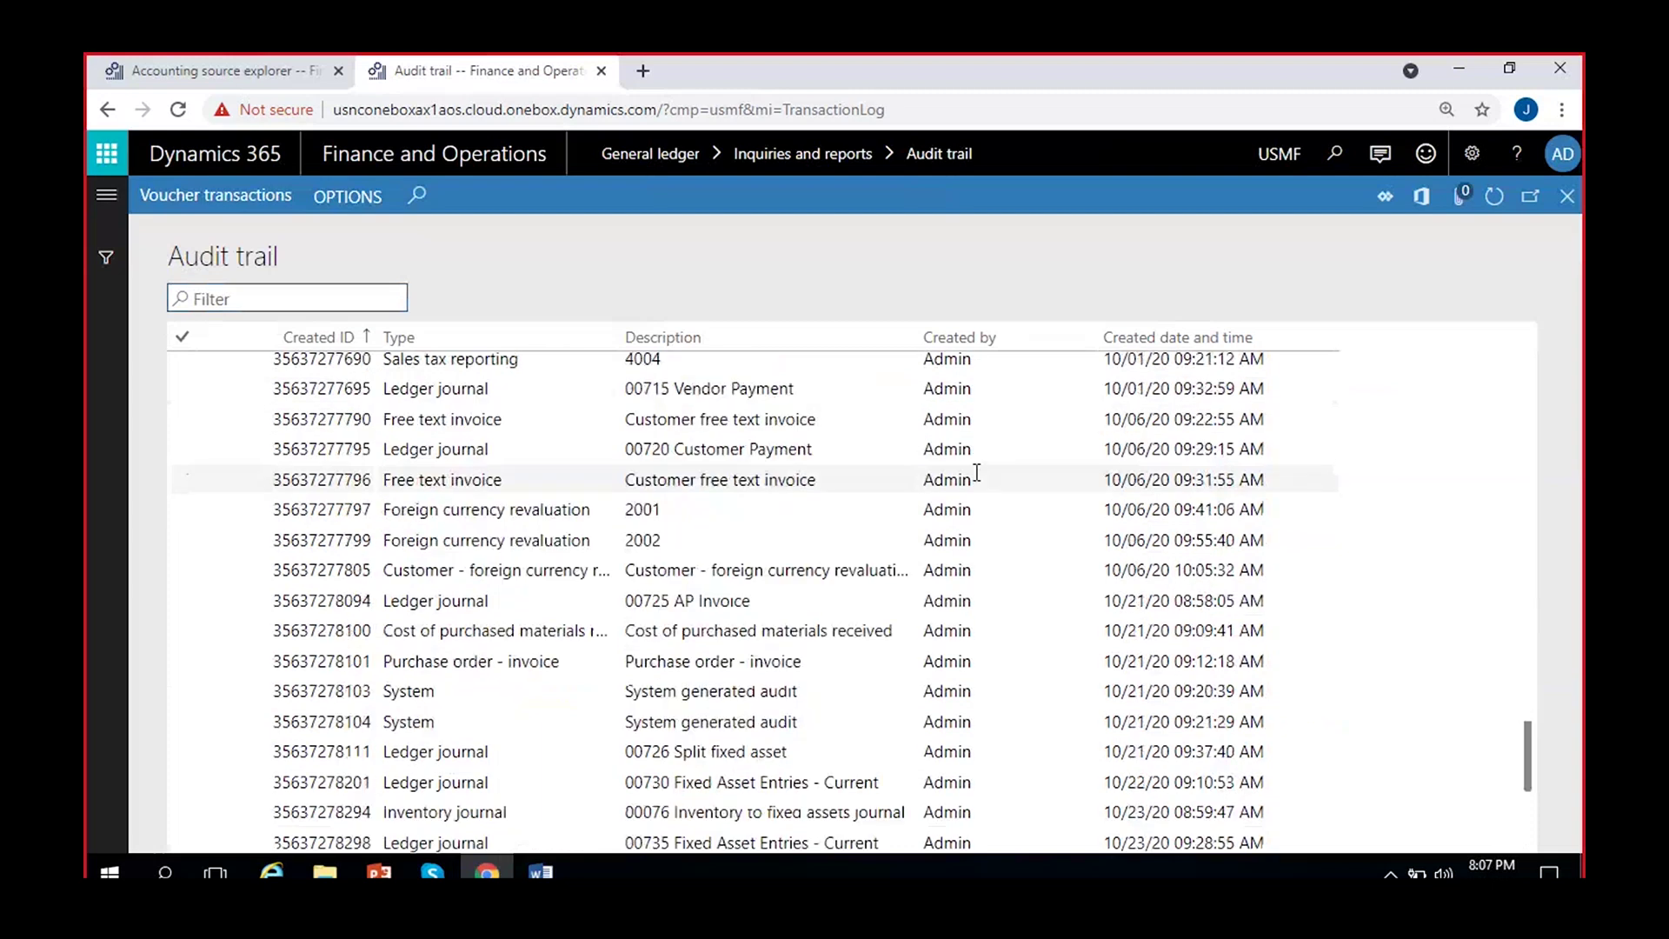
scroll(975, 476, down, 3)
scroll(975, 476, down, 3)
scroll(976, 475, down, 3)
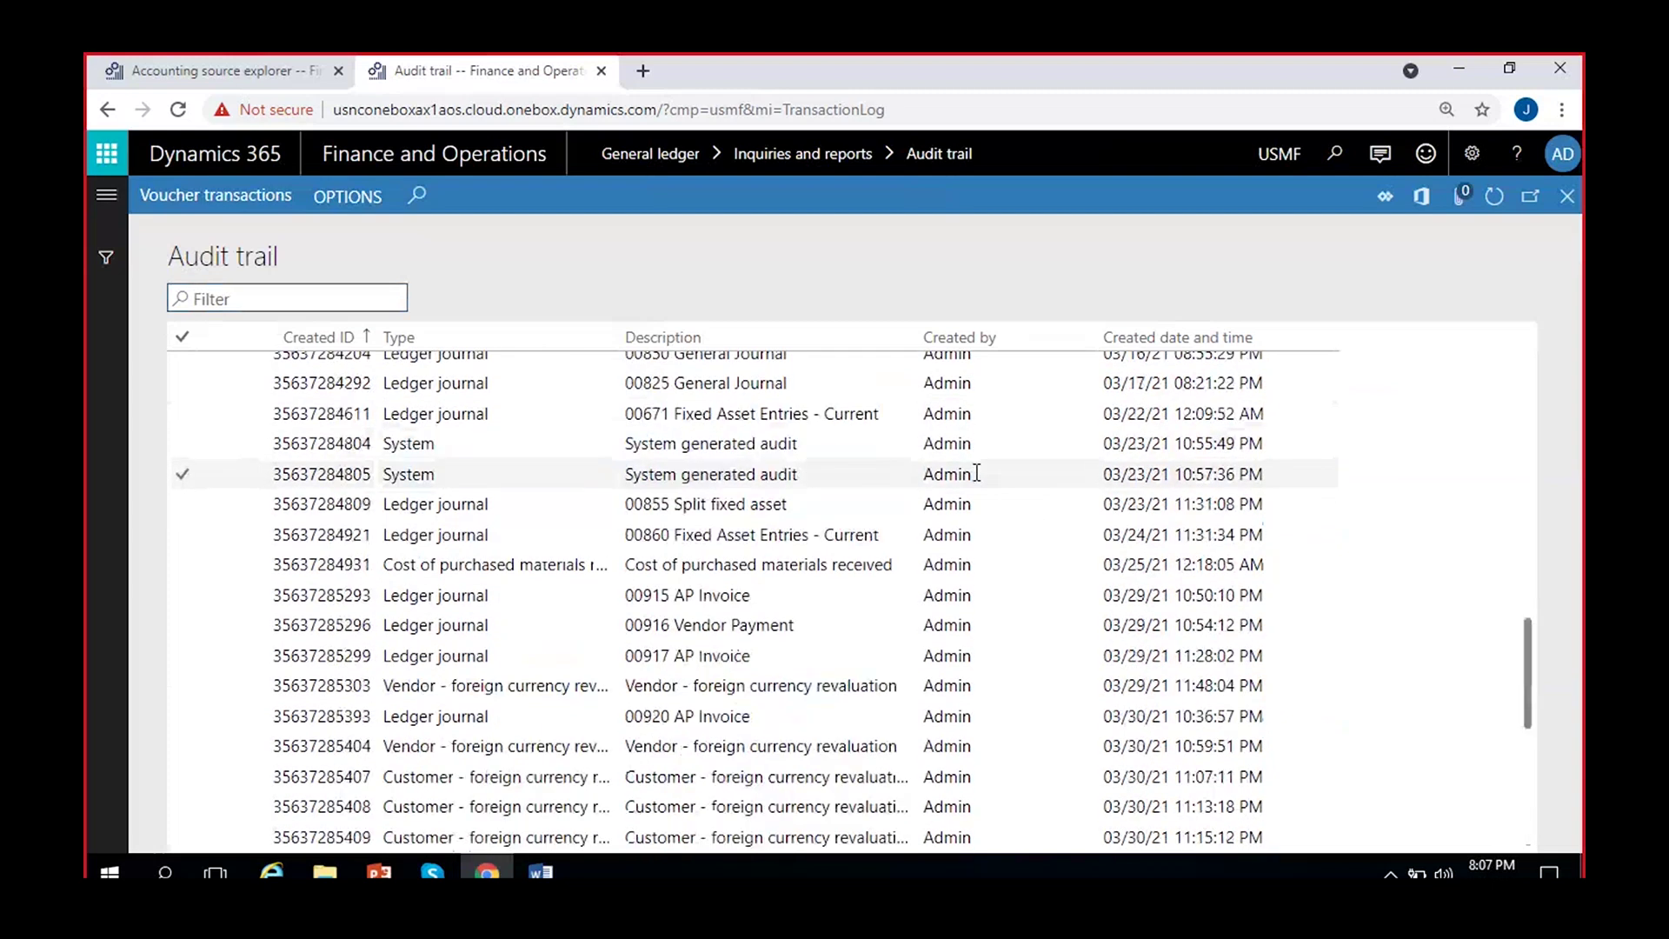
scroll(976, 474, down, 5)
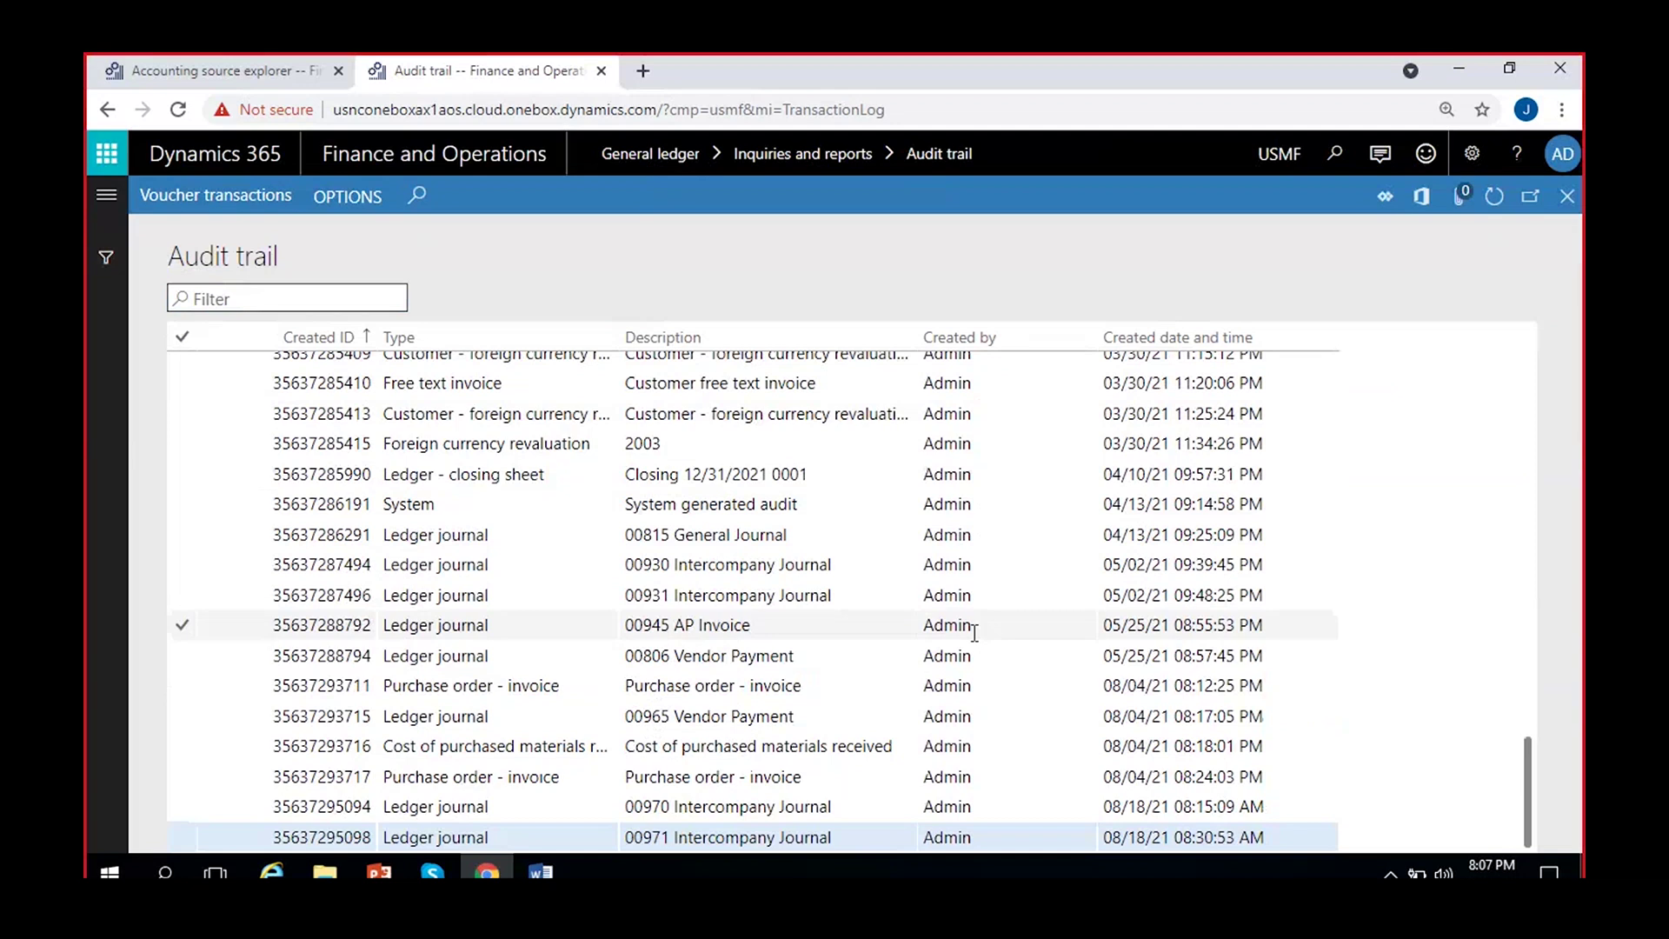
scroll(976, 632, up, 5)
scroll(975, 635, up, 5)
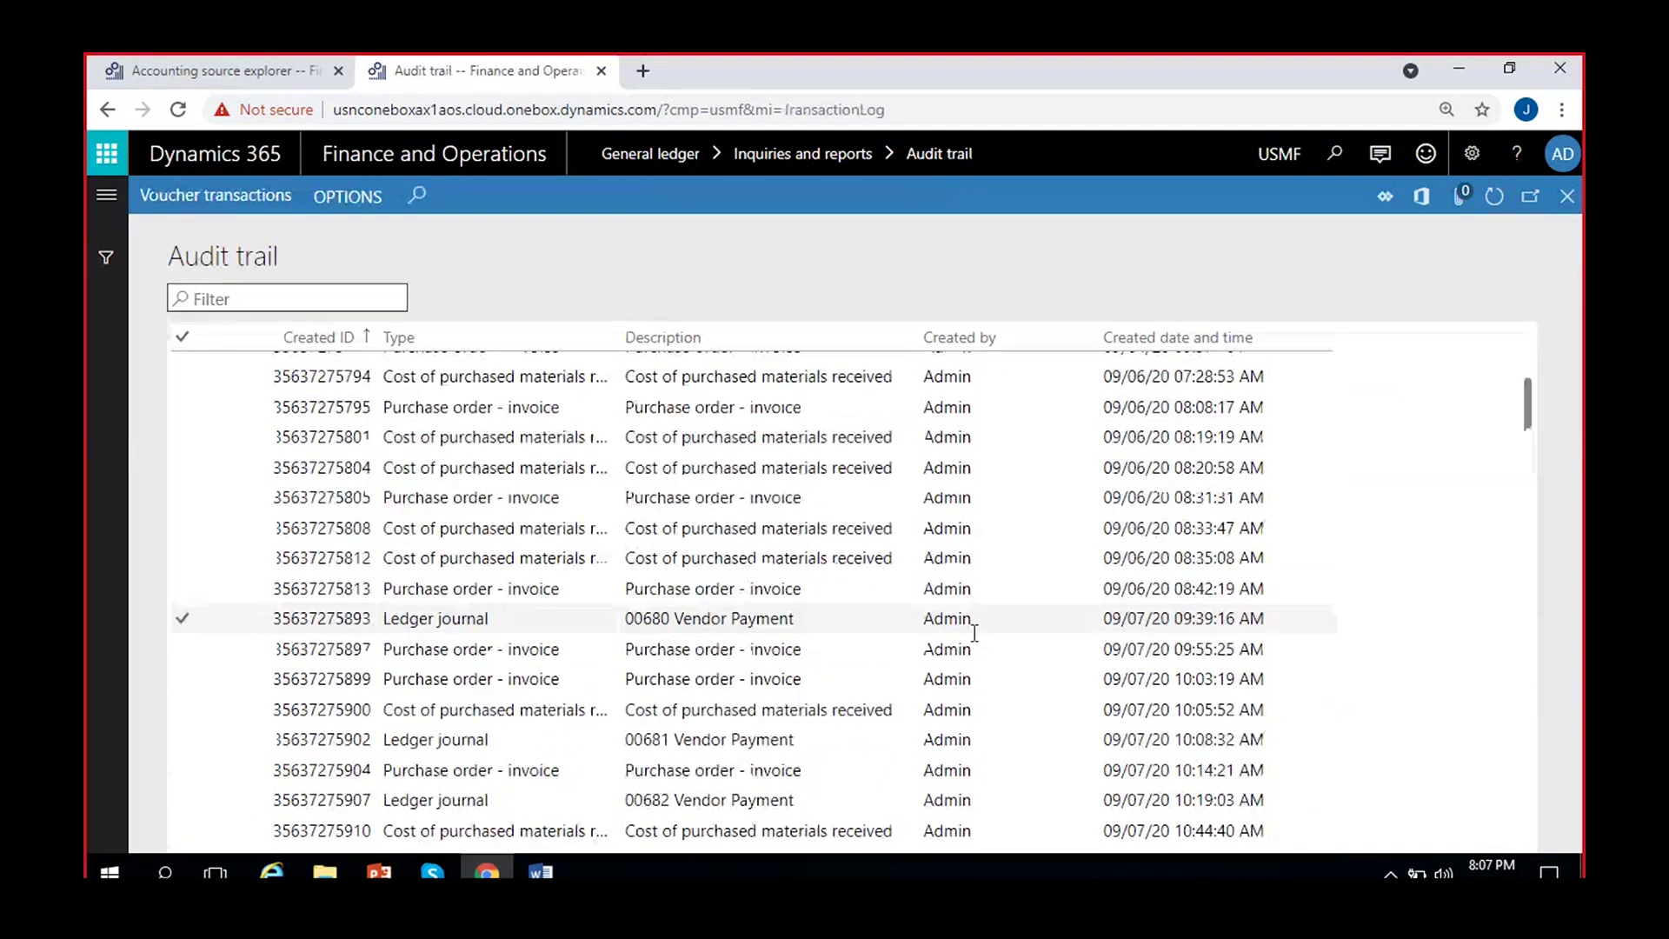
click(1000, 338)
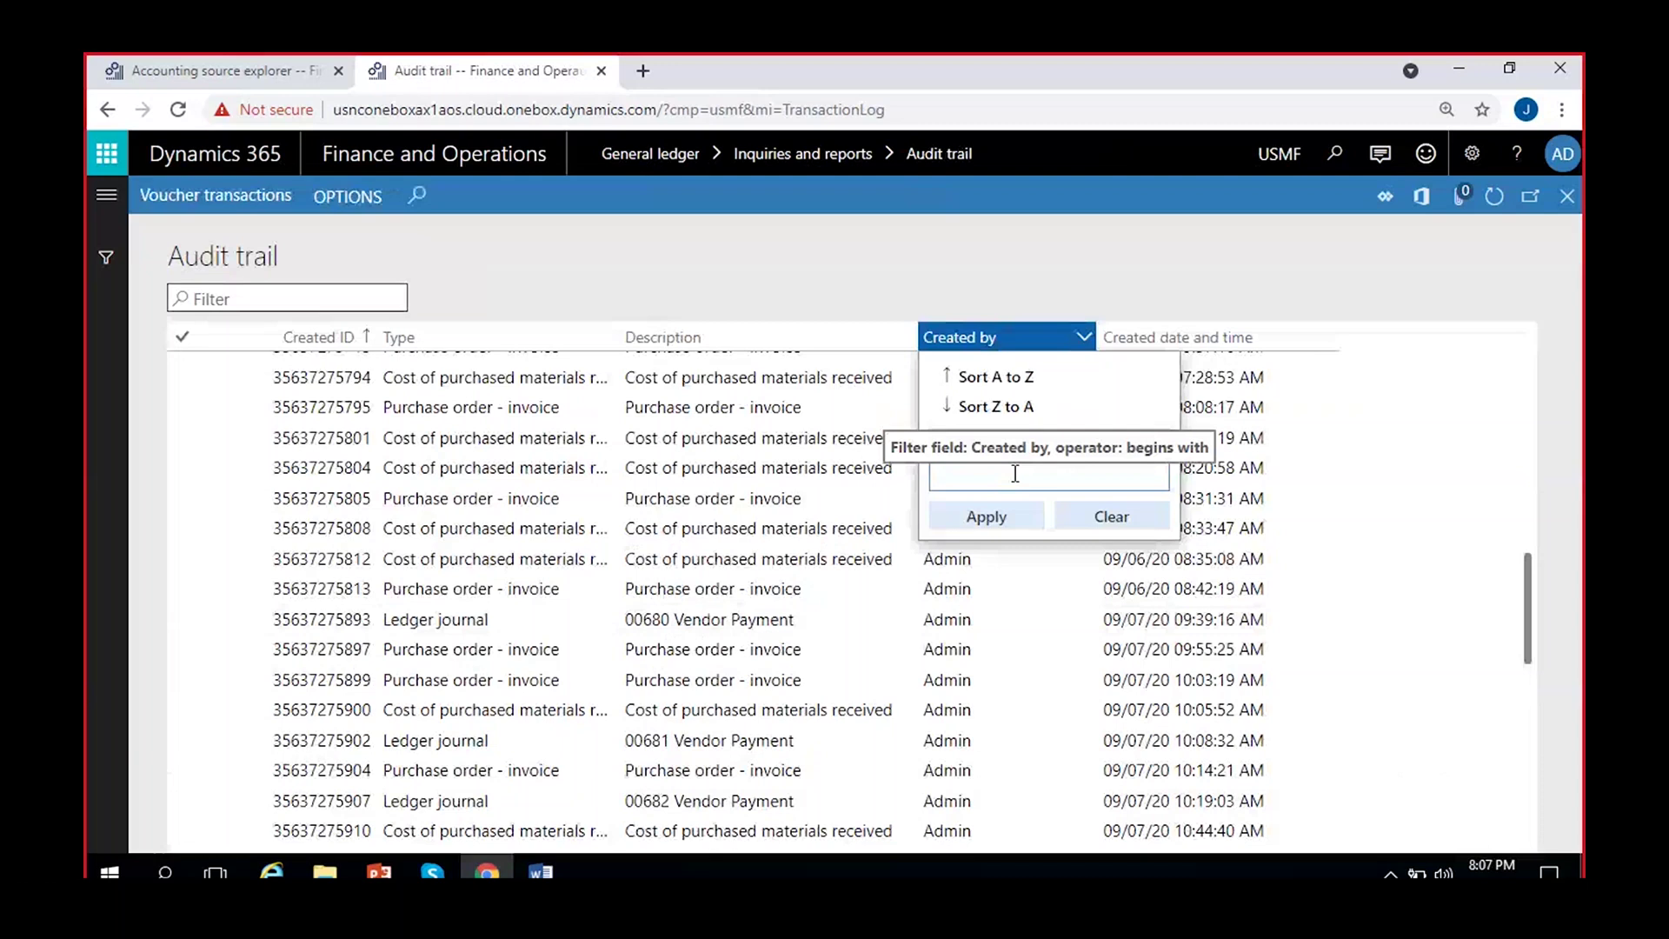
click(969, 580)
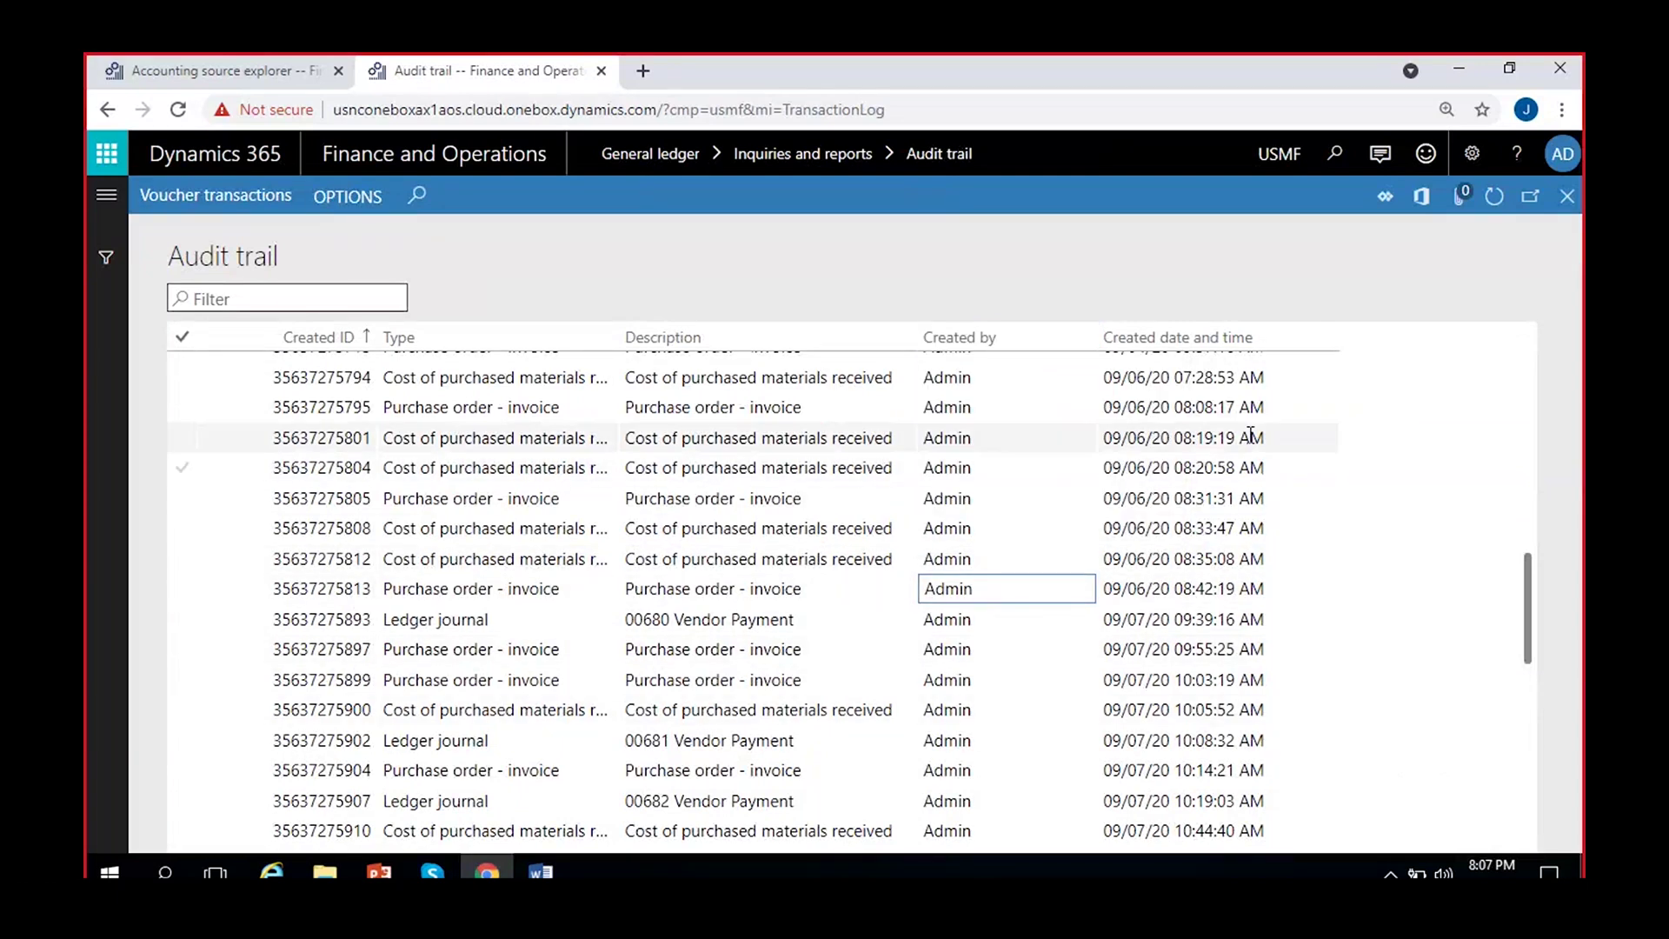
click(1112, 377)
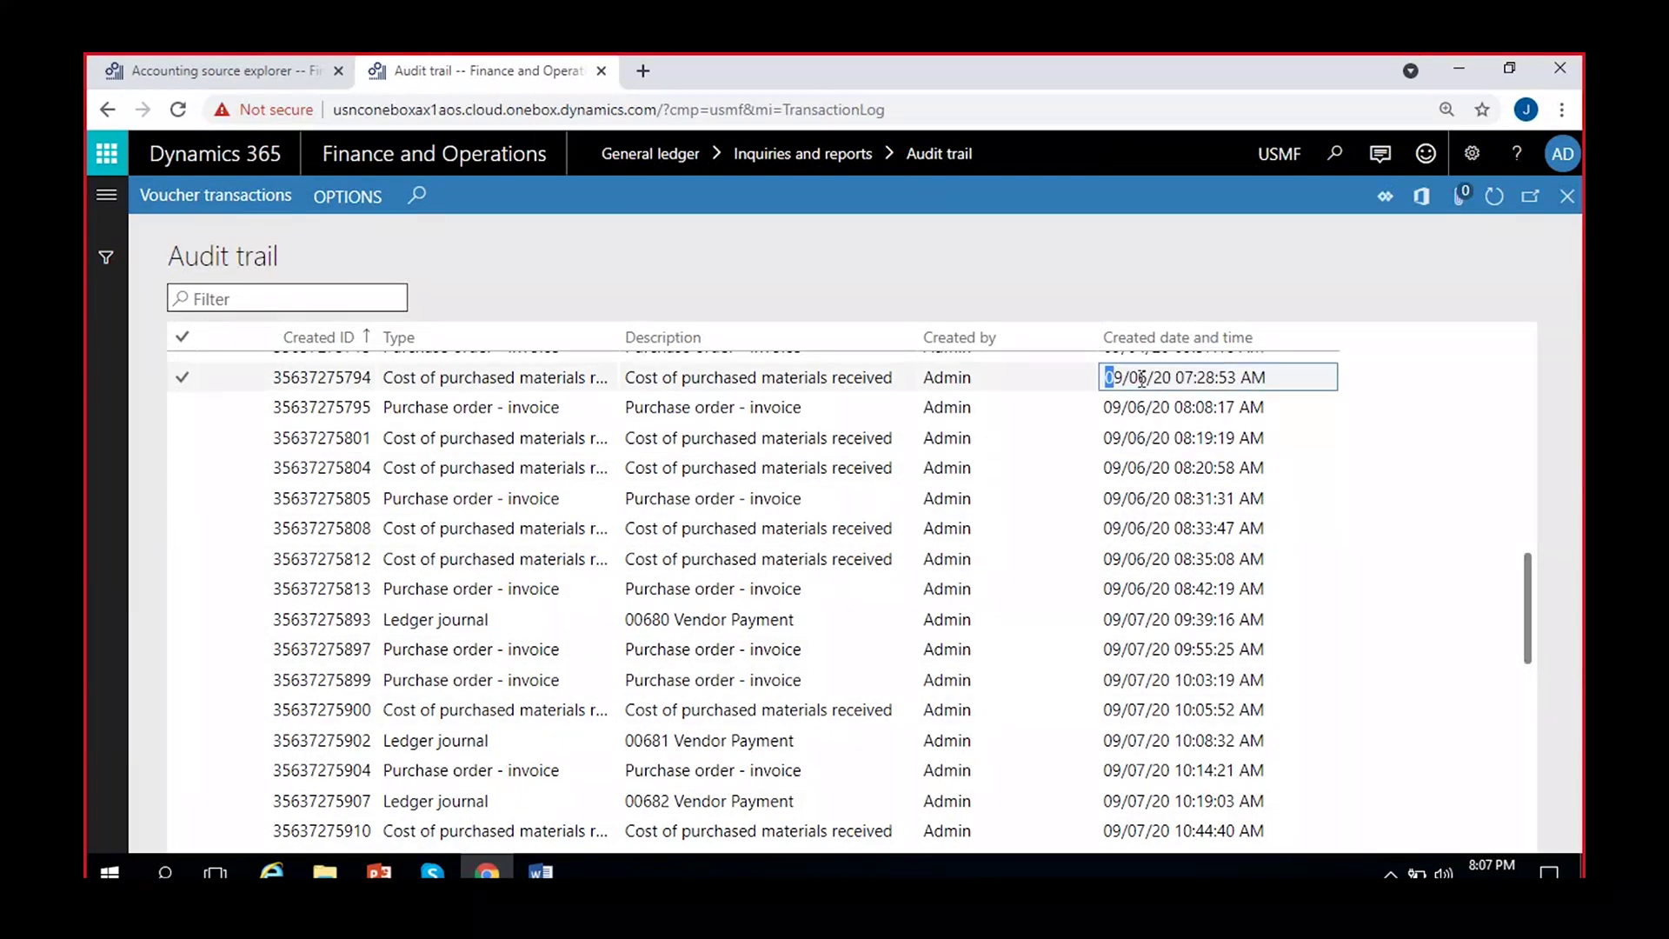
drag(1106, 377, 1252, 376)
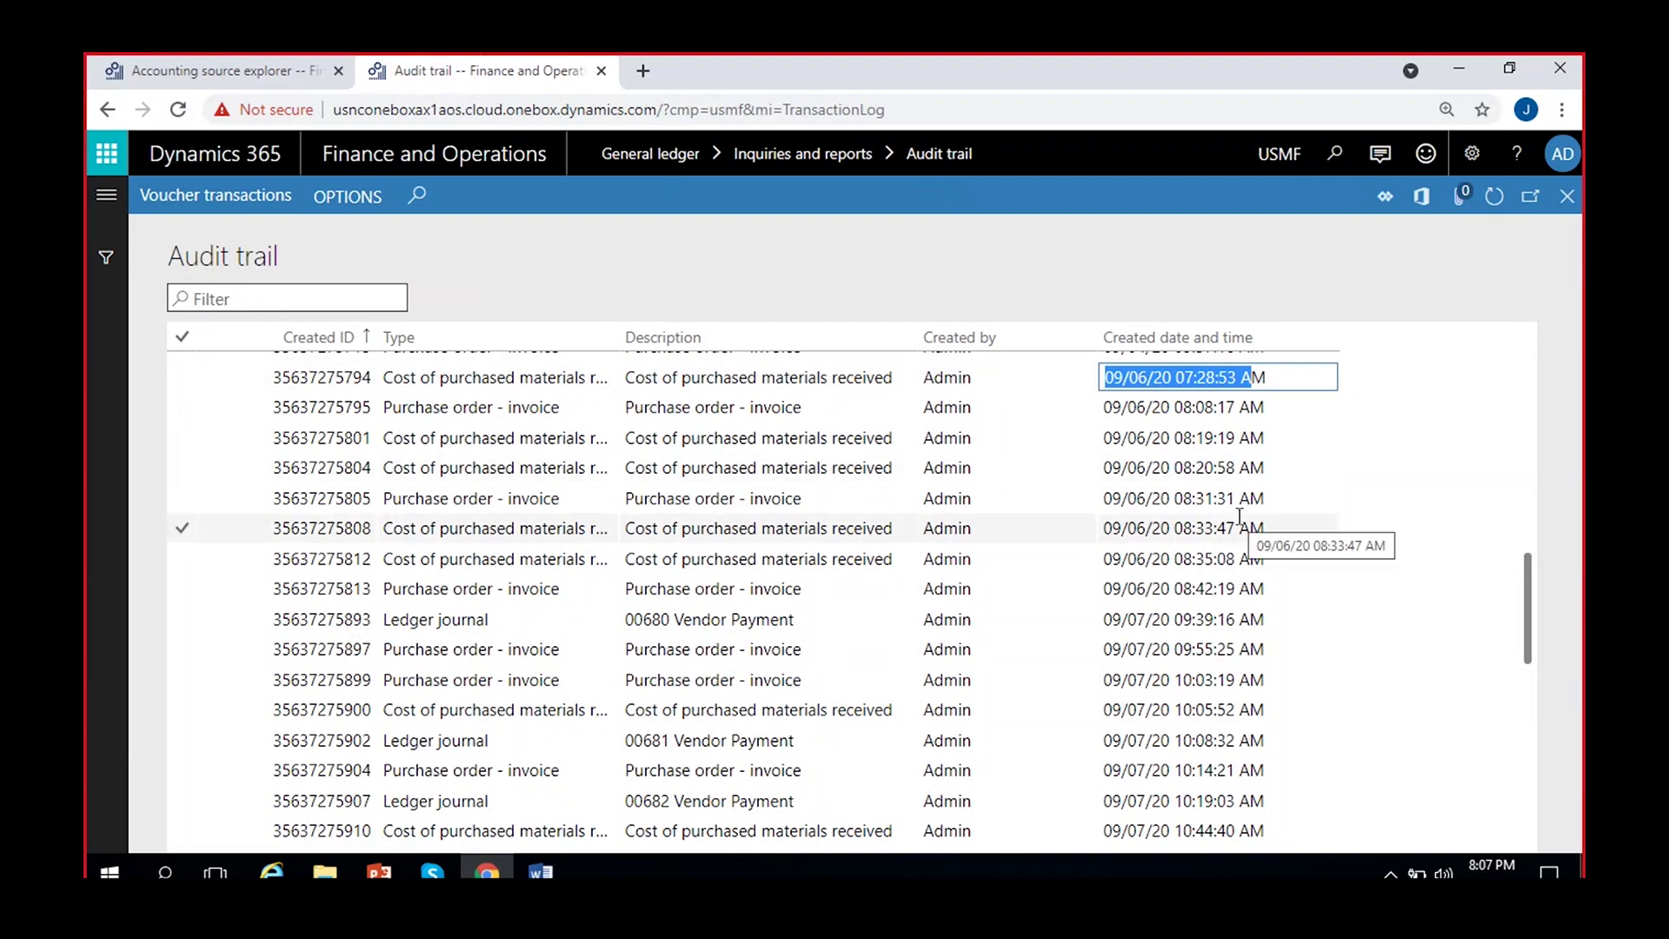
click(535, 373)
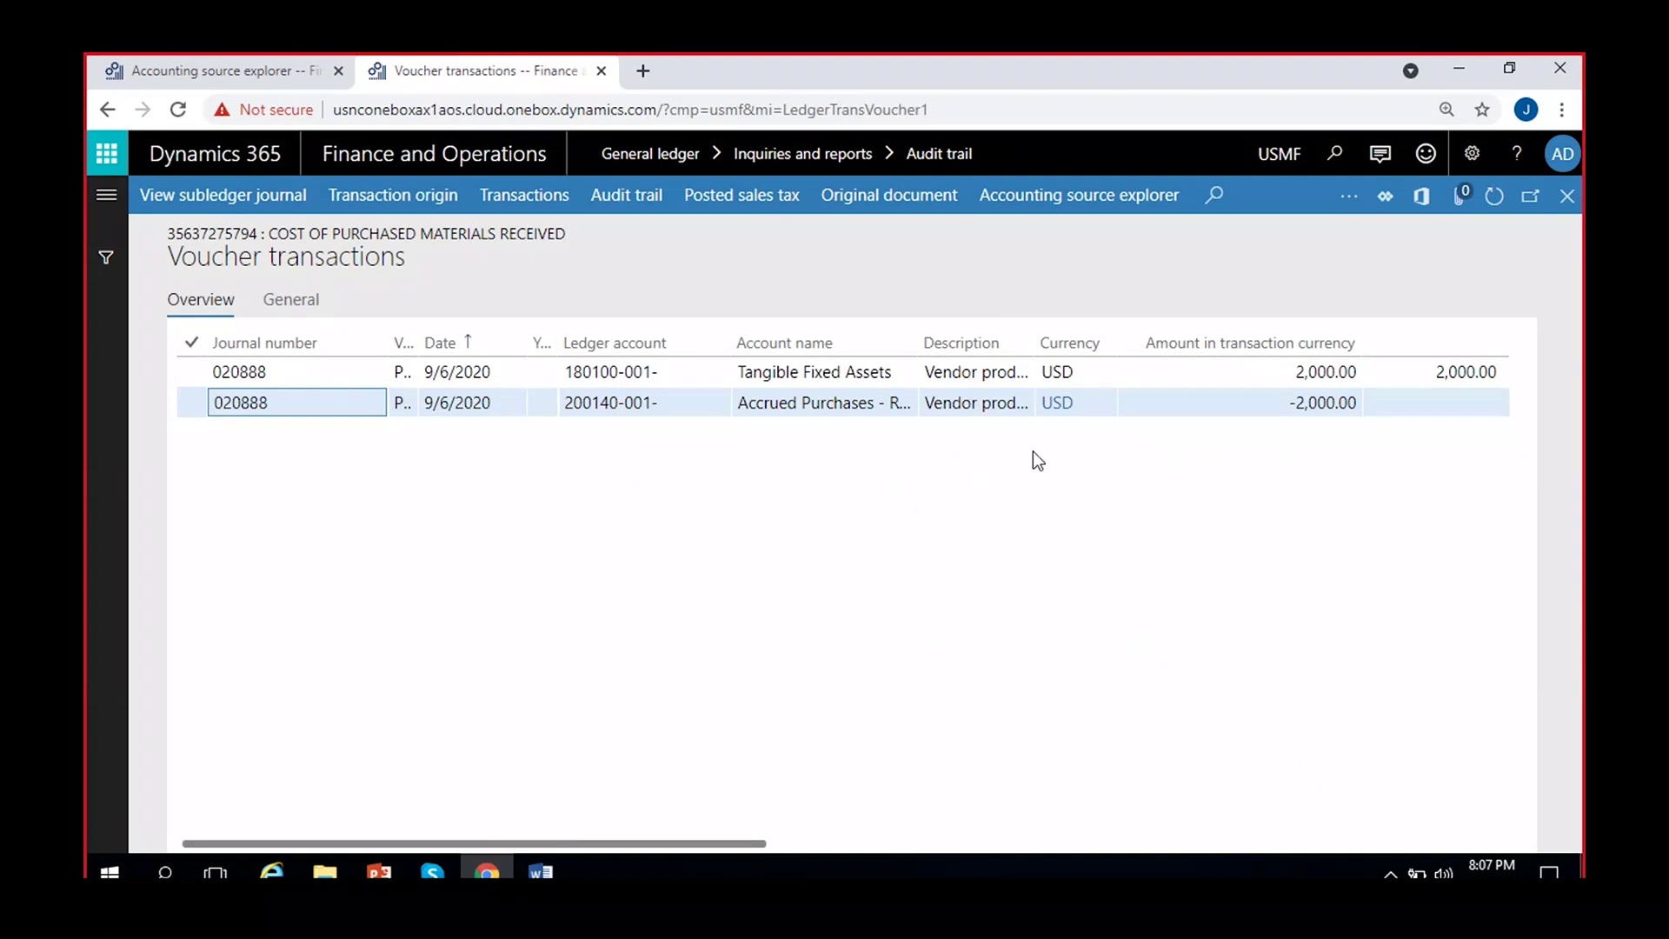
scroll(1034, 451, right, 5)
scroll(1033, 451, right, 5)
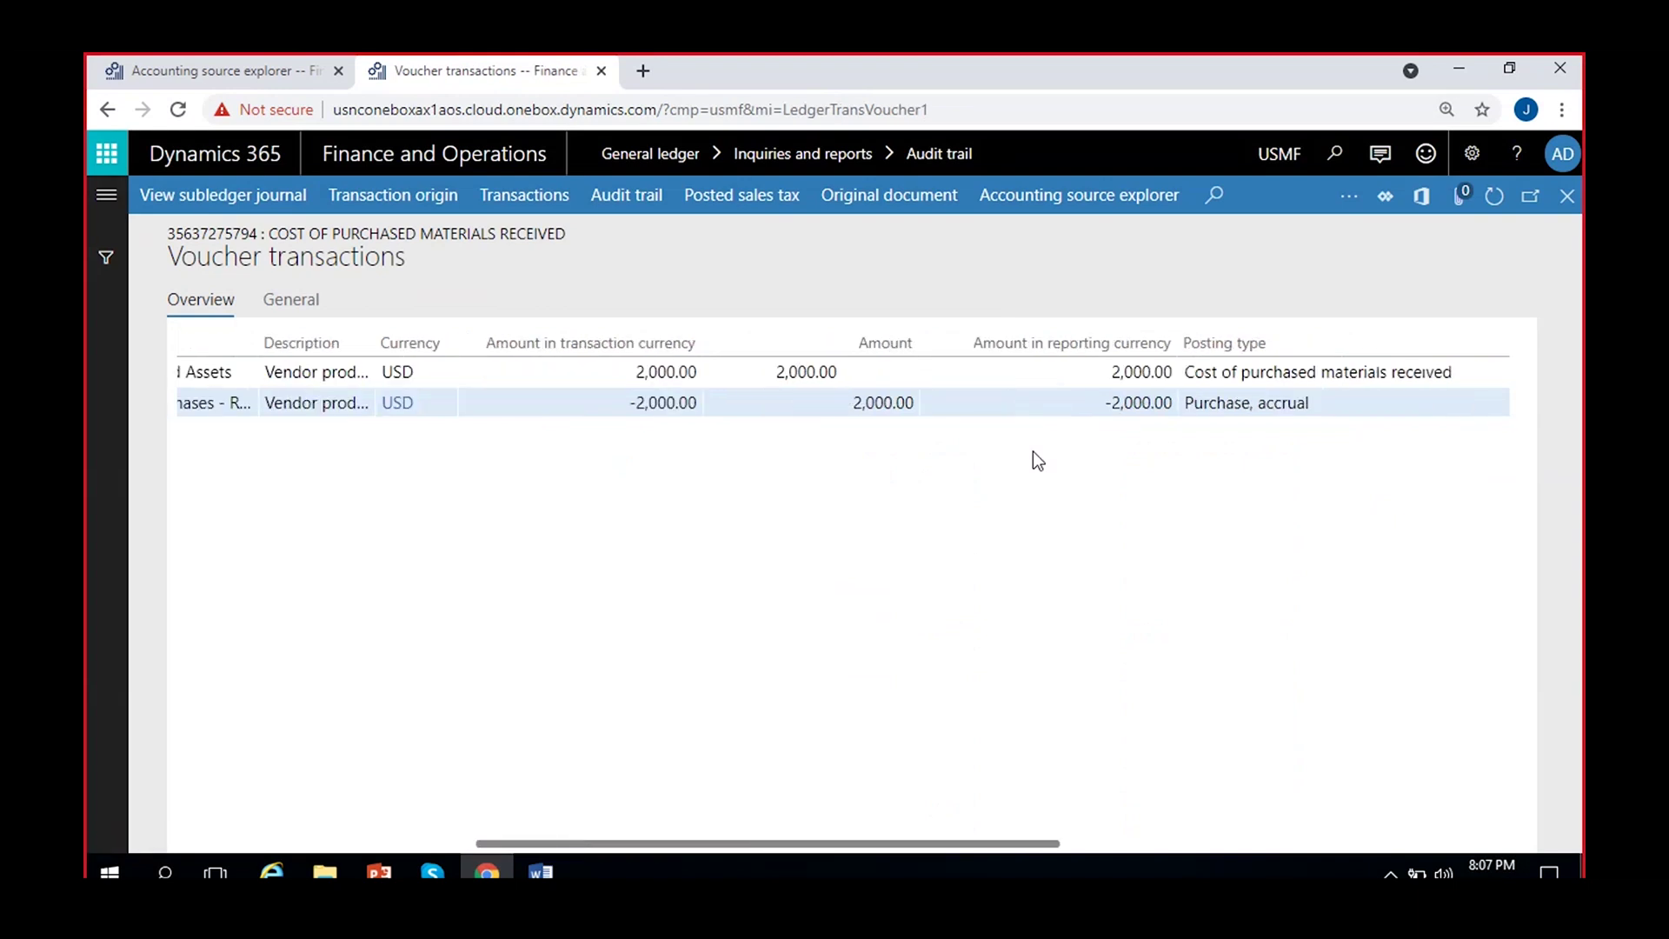
scroll(1032, 452, right, 5)
click(1567, 194)
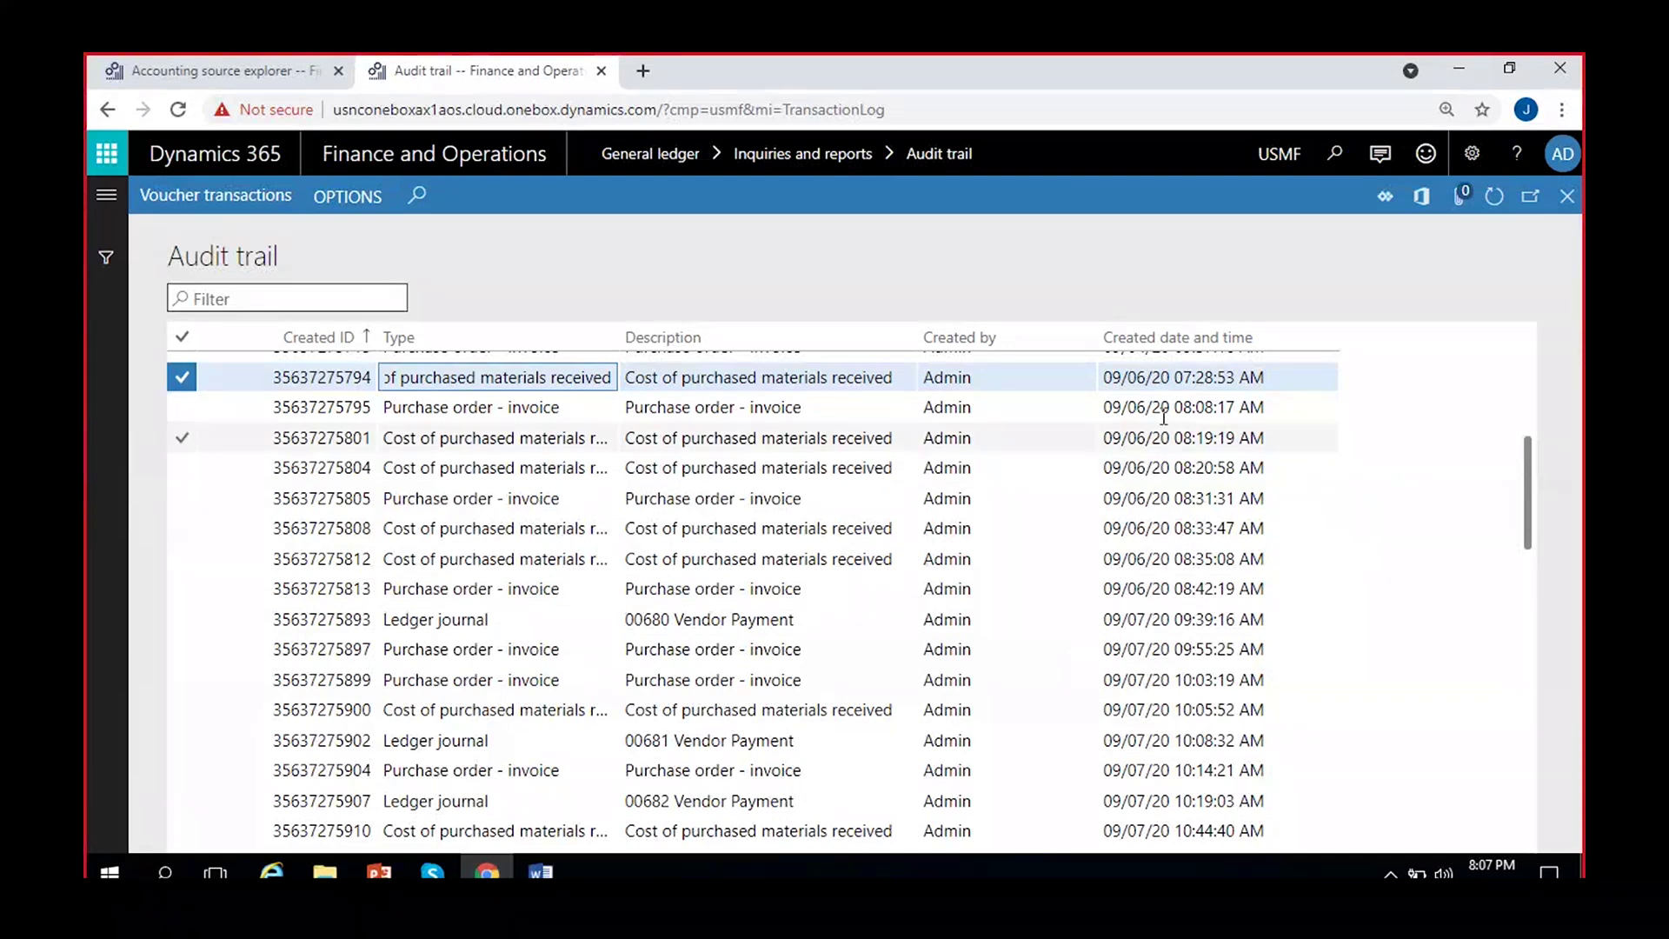
scroll(614, 560, up, 5)
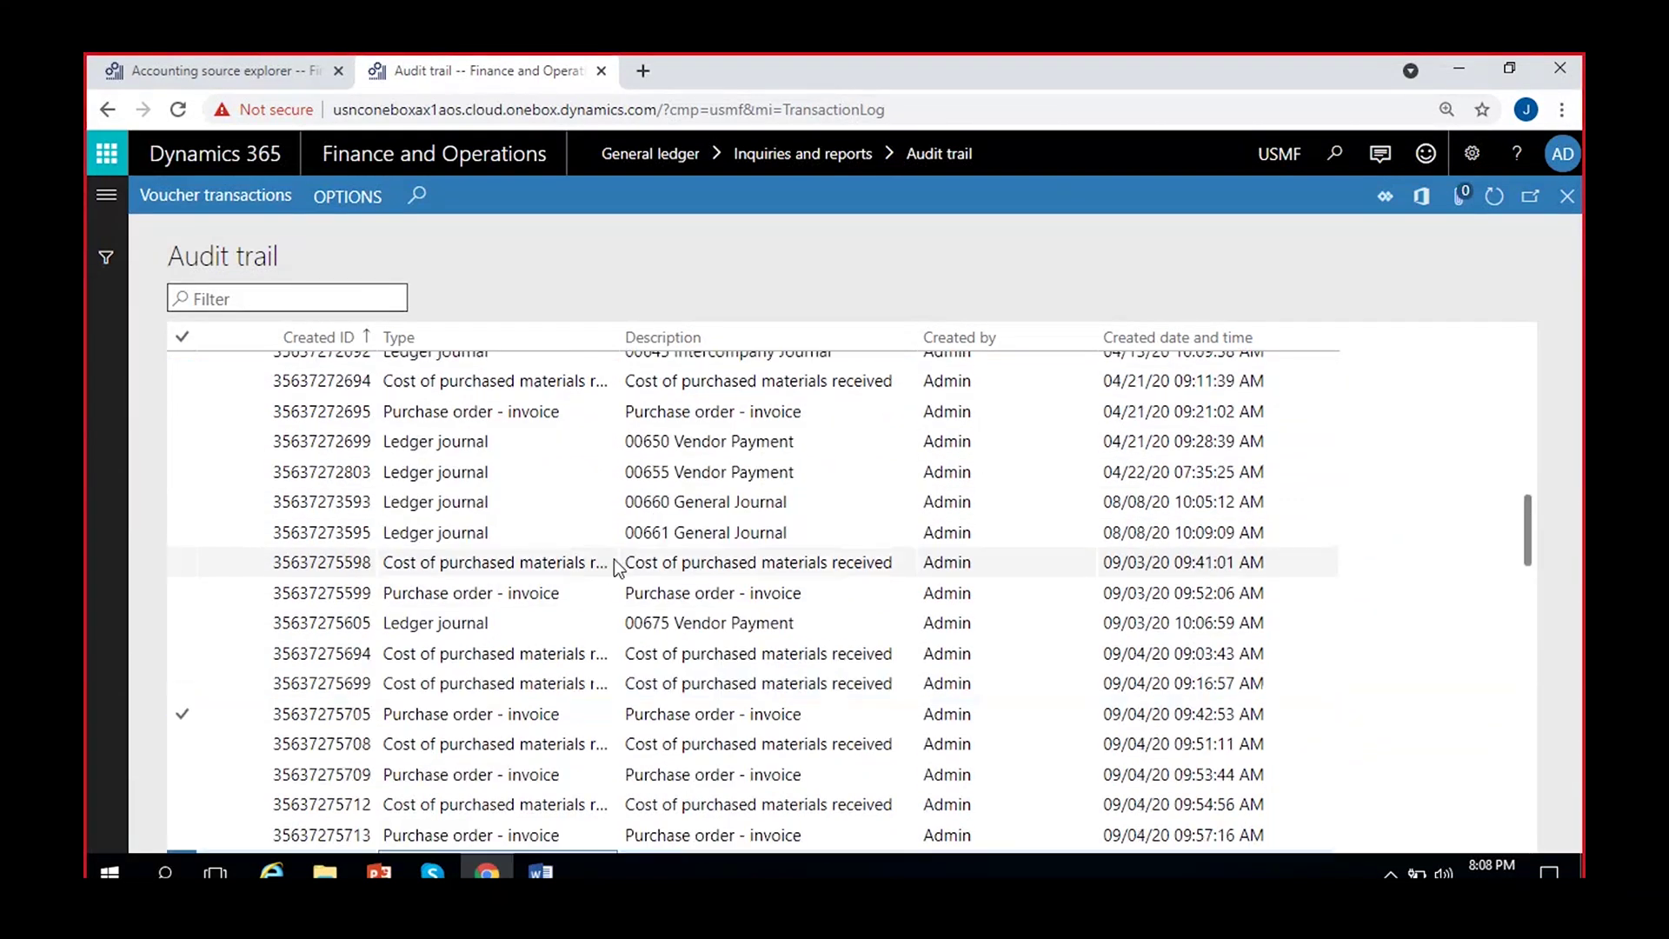
scroll(614, 560, up, 5)
scroll(614, 560, up, 5)
scroll(615, 558, up, 5)
scroll(614, 560, up, 5)
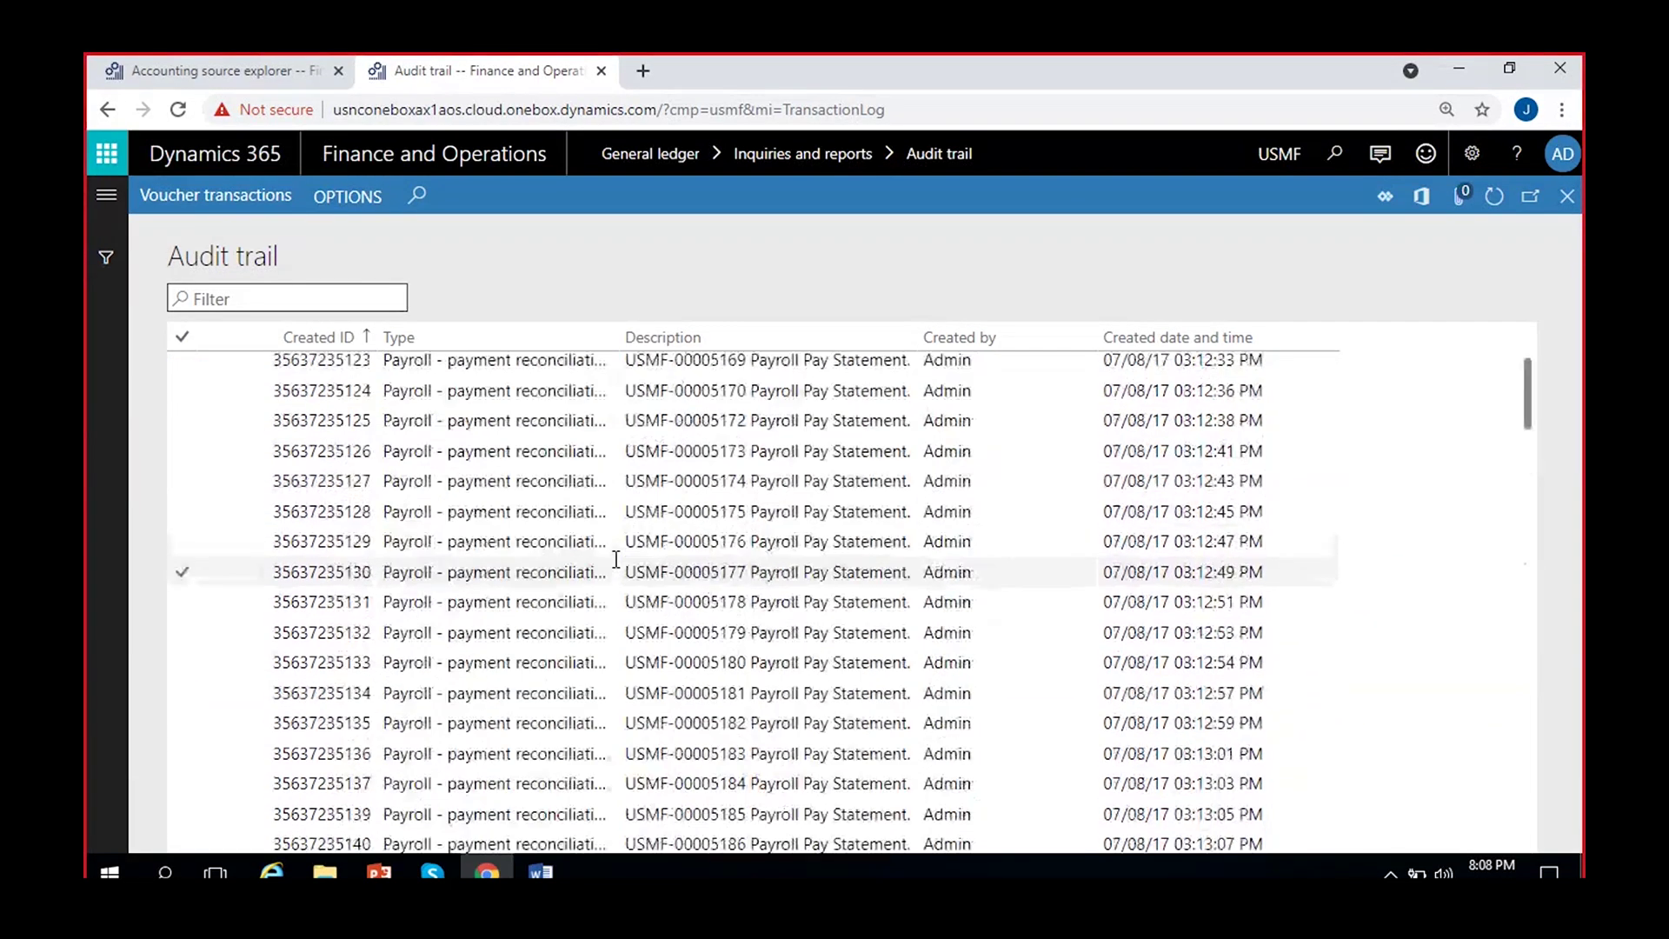
scroll(613, 559, up, 5)
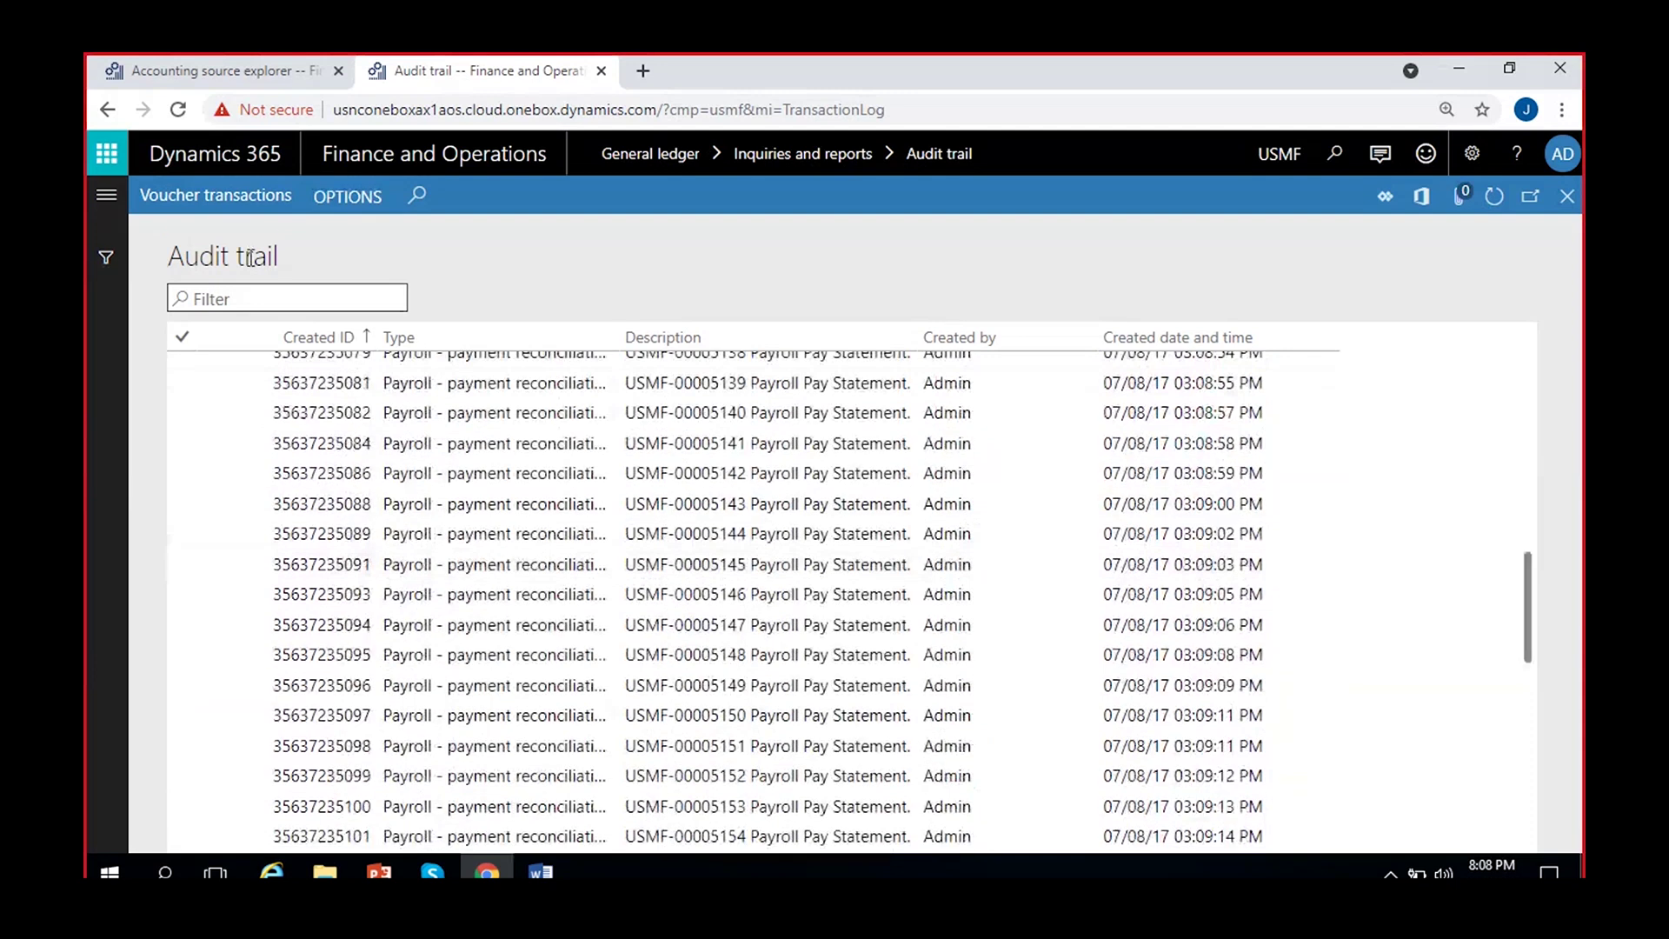
drag(170, 247, 396, 272)
click(396, 271)
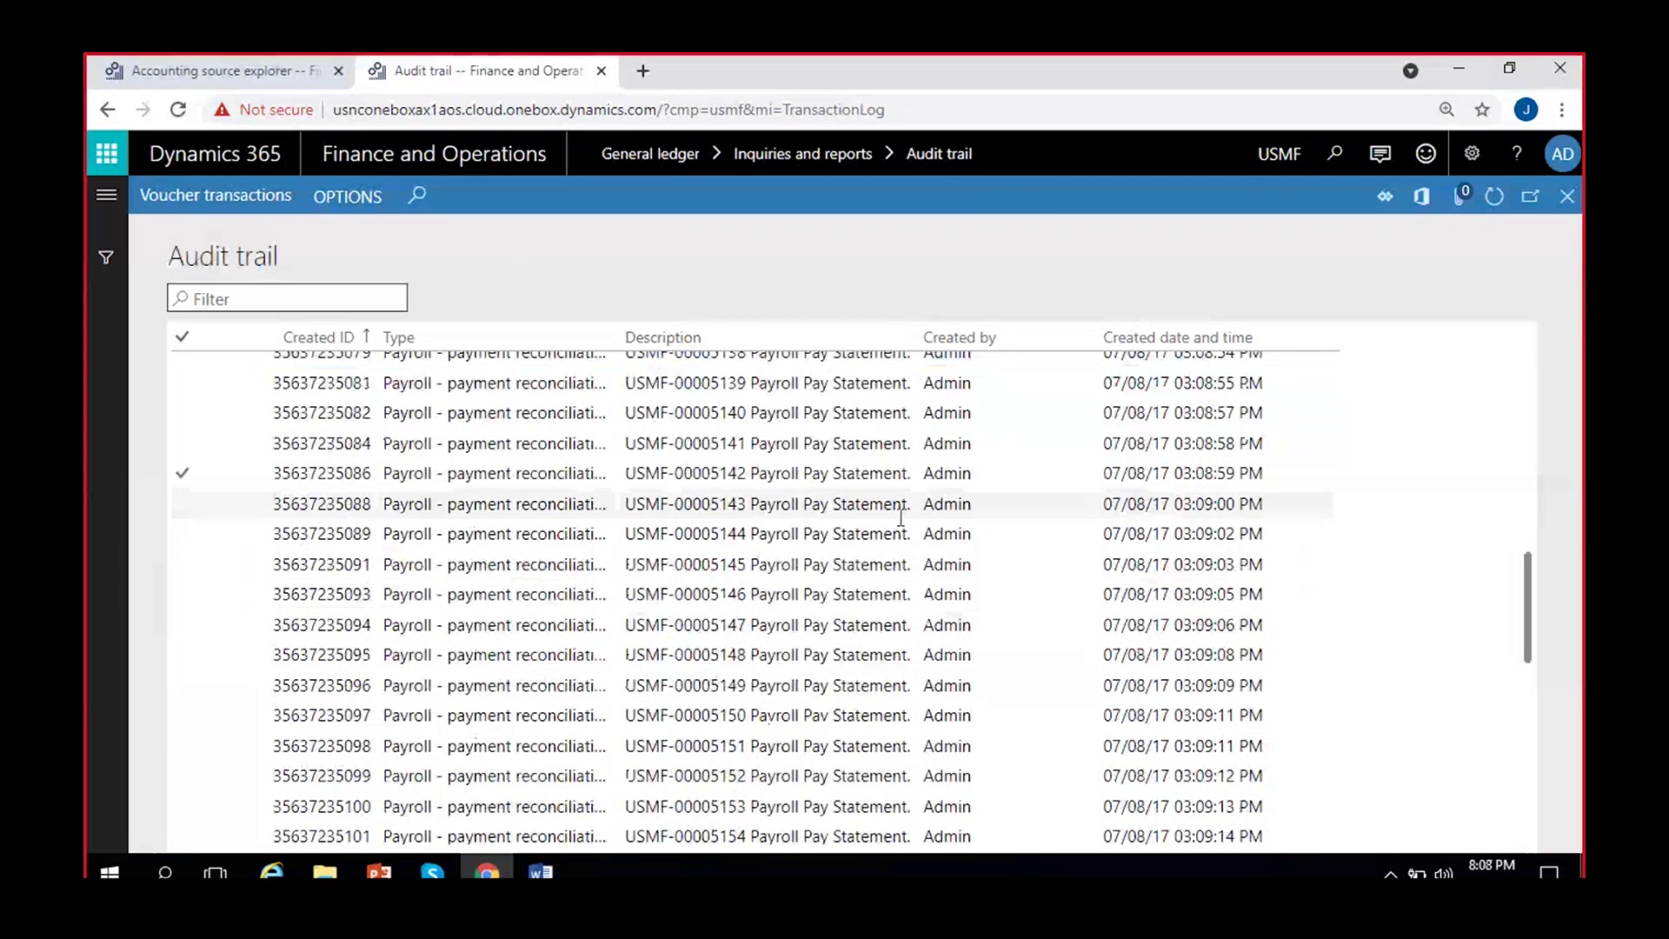
scroll(992, 531, up, 5)
scroll(991, 530, up, 5)
scroll(991, 531, down, 3)
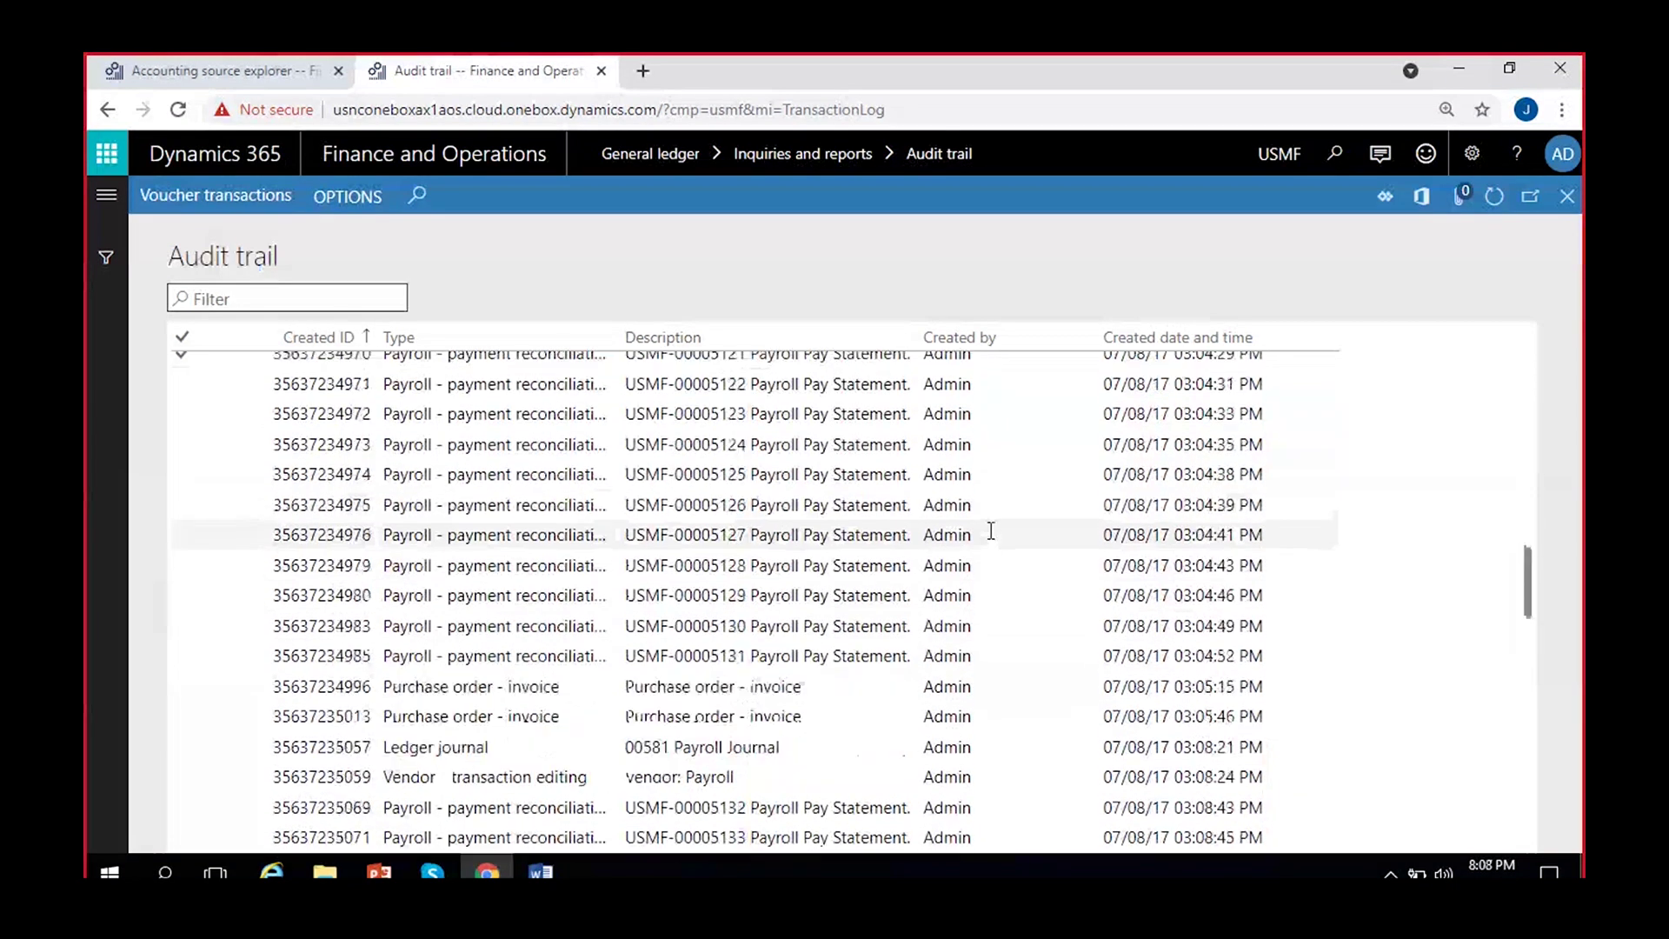
scroll(992, 530, down, 2)
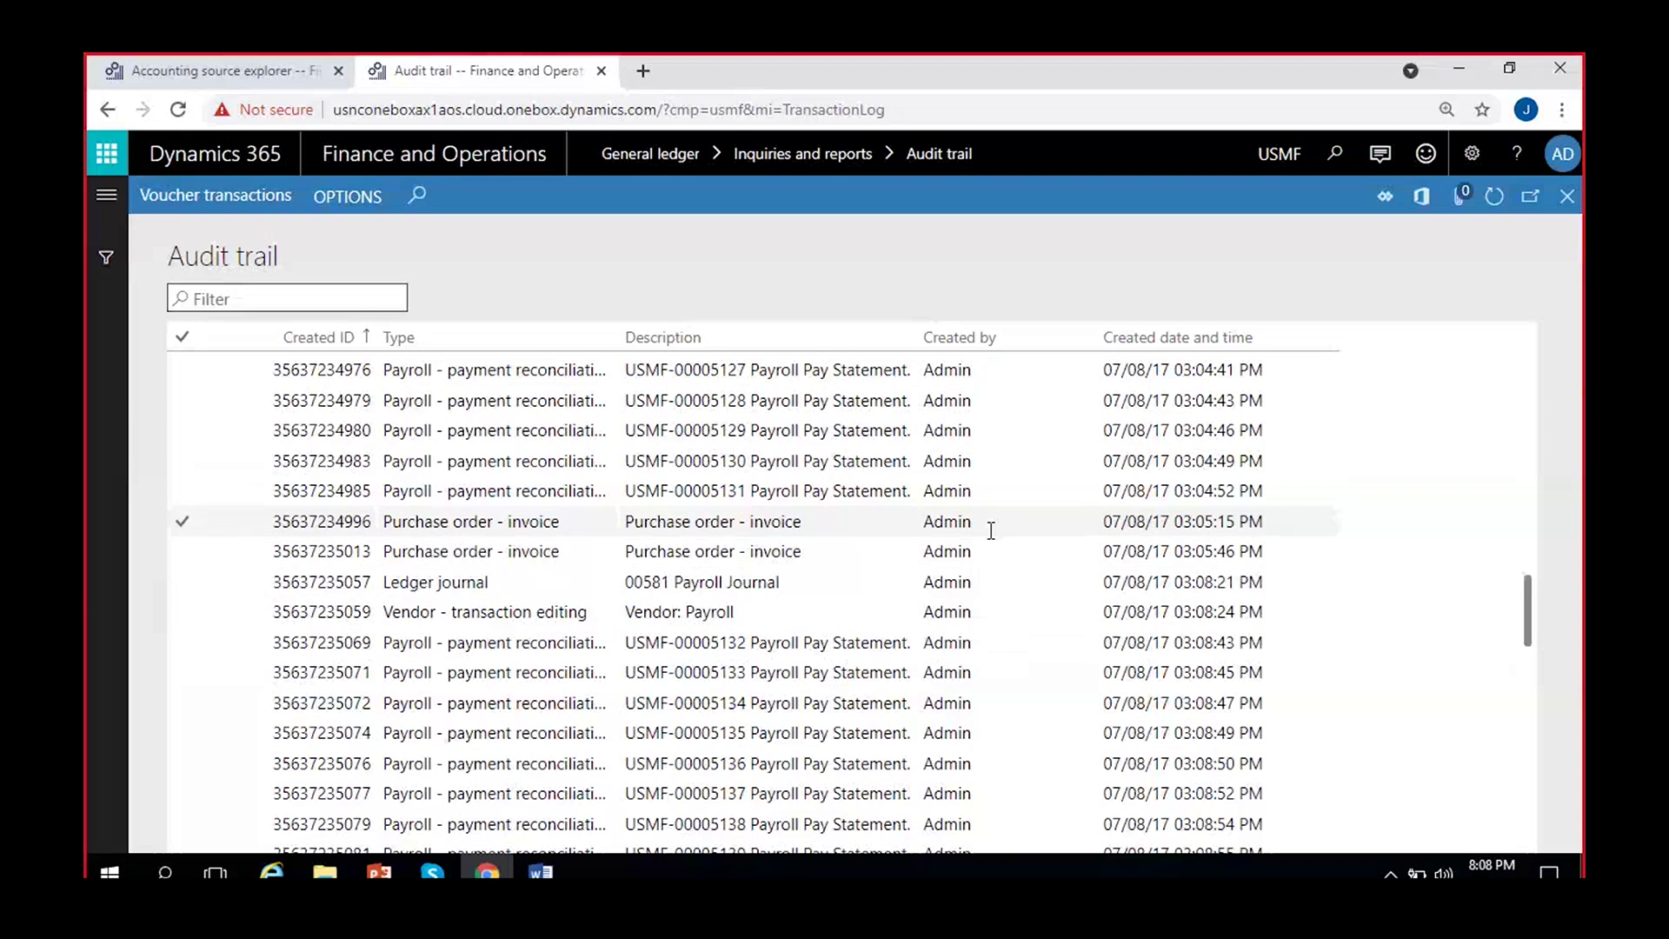